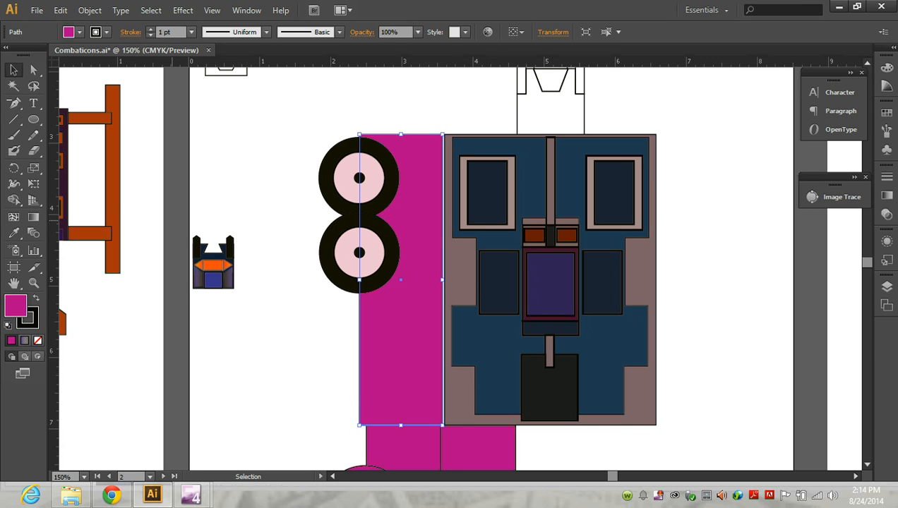
# Step: Place the loose magenta rectangle directly beneath the small robot head and group the two together
pyautogui.scroll(-2, 172, 220)
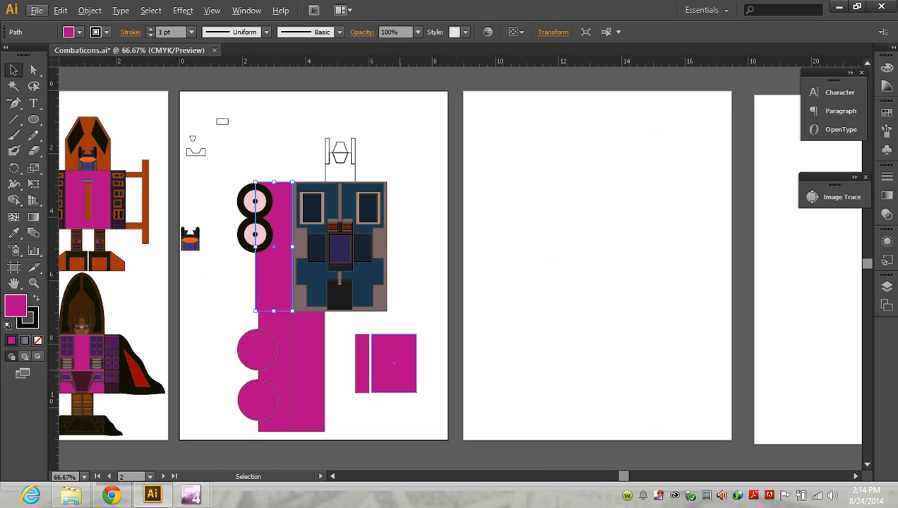
pyautogui.moveTo(393, 366); pyautogui.dragTo(191, 280)
pyautogui.moveTo(173, 224); pyautogui.dragTo(213, 277)
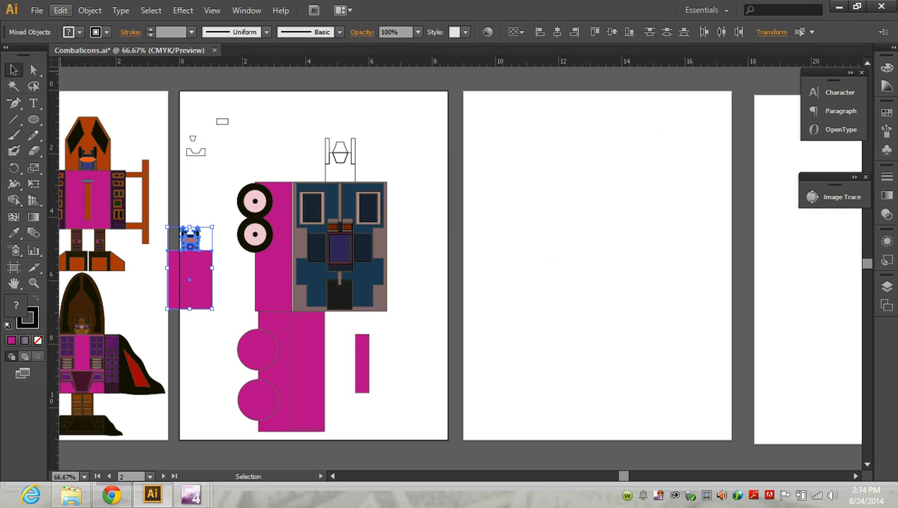
pyautogui.click(89, 10)
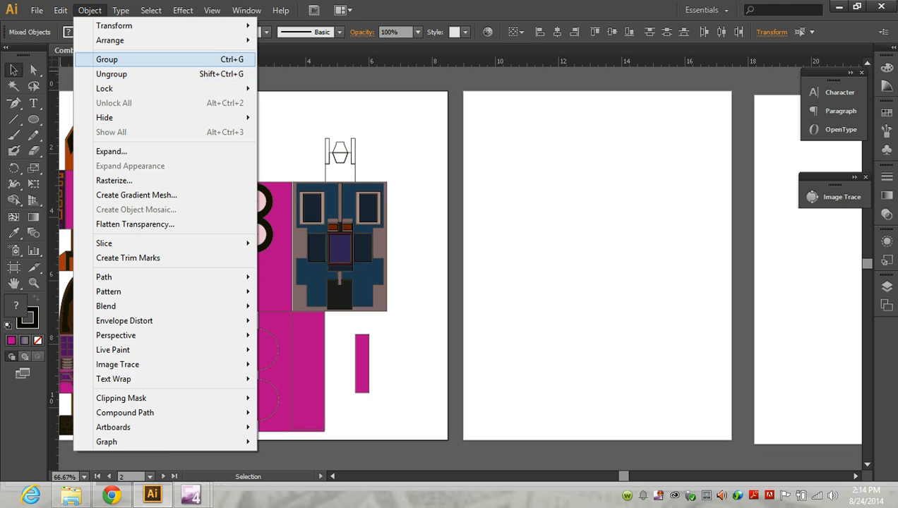
pyautogui.click(106, 60)
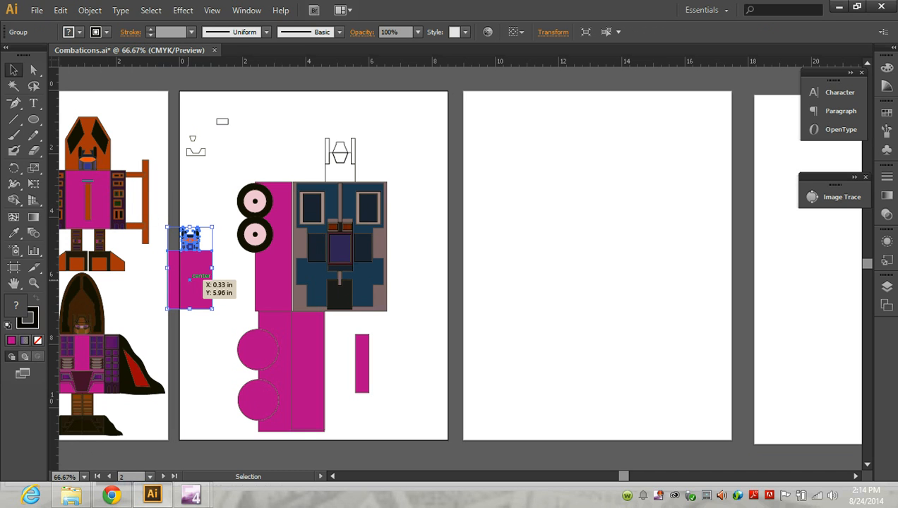
# Step: Move the grouped head and magenta rectangle into the empty area beside the black wheels
pyautogui.moveTo(189, 278); pyautogui.dragTo(266, 248)
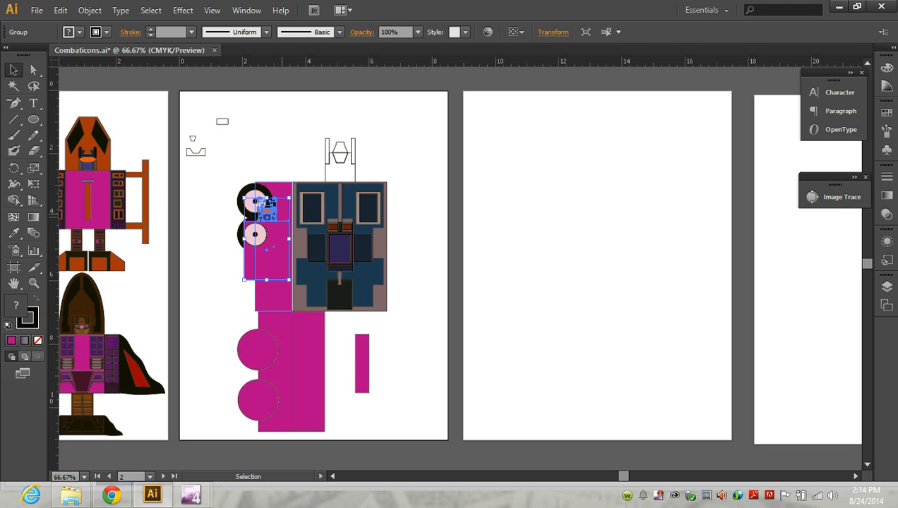
pyautogui.moveTo(277, 240); pyautogui.dragTo(216, 245)
pyautogui.hotkey('ctrl', '=')
pyautogui.hotkey('ctrl', '=')
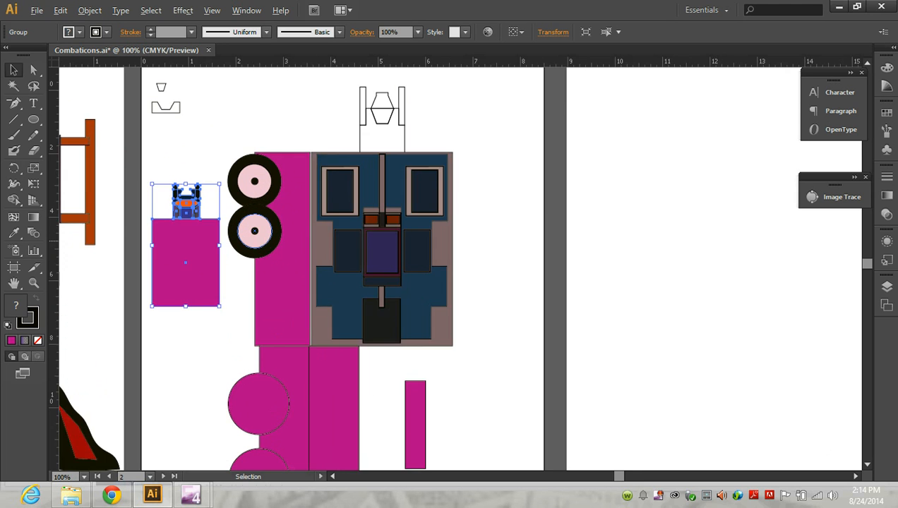
pyautogui.press('alt')
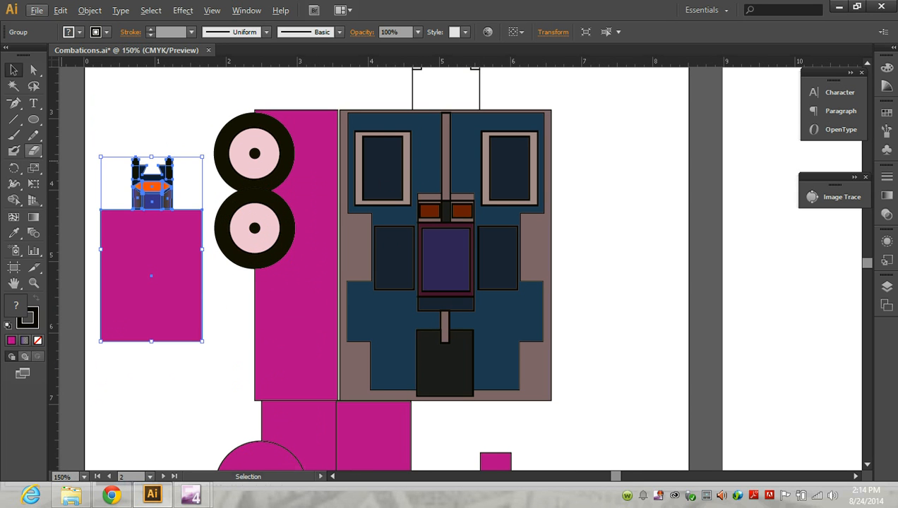
# Step: Draw a thin horizontal rectangle about 1 in wide above the robot head
pyautogui.click(34, 119)
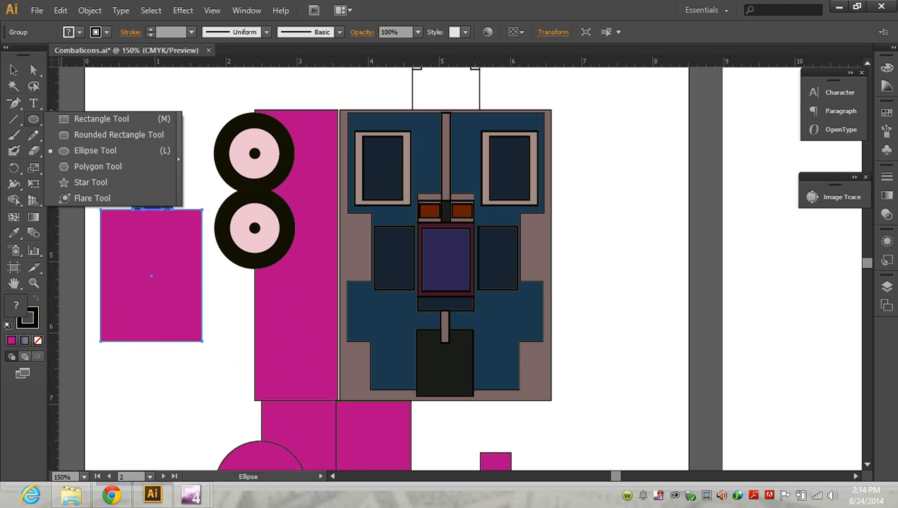
pyautogui.click(101, 119)
pyautogui.moveTo(155, 77); pyautogui.dragTo(225, 82)
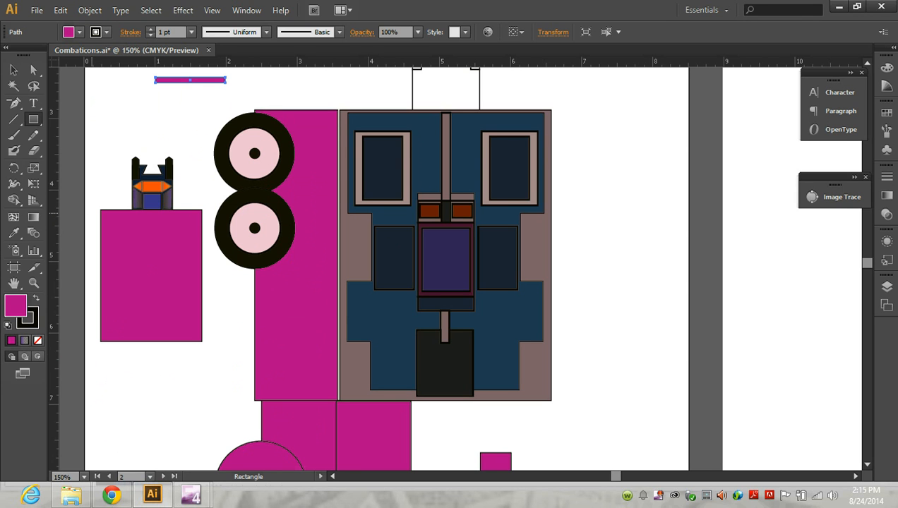
pyautogui.doubleClick(16, 306)
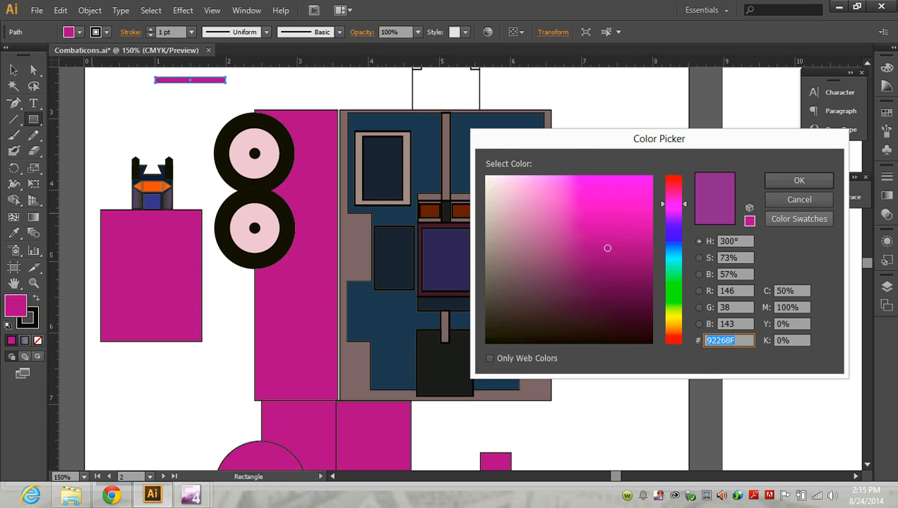
pyautogui.click(799, 219)
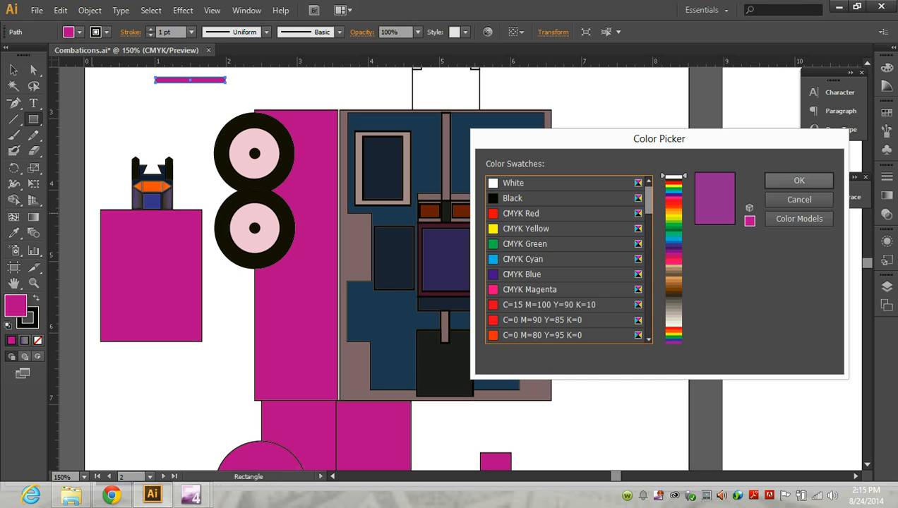
pyautogui.click(799, 200)
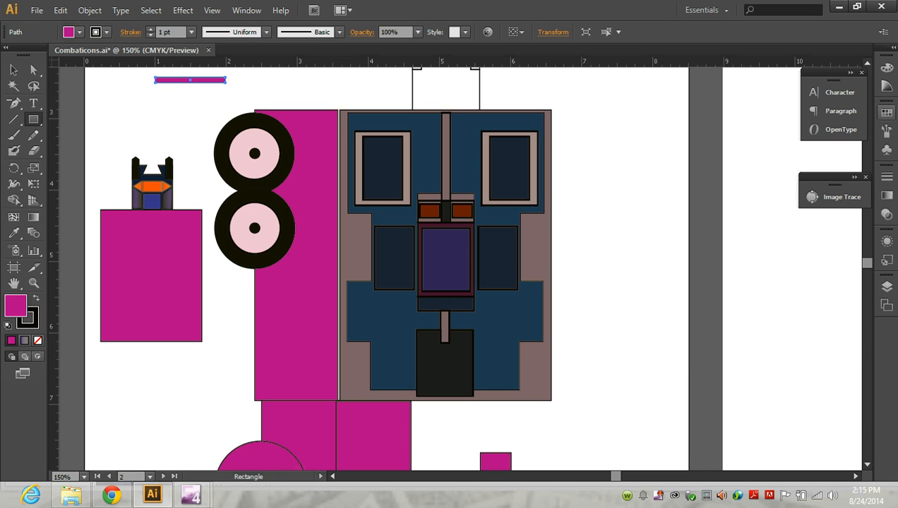
# Step: Create a teal CMYK swatch named Cutin with C=100, M=0, Y=50, K=0 for the thin rectangle's fill
pyautogui.click(885, 112)
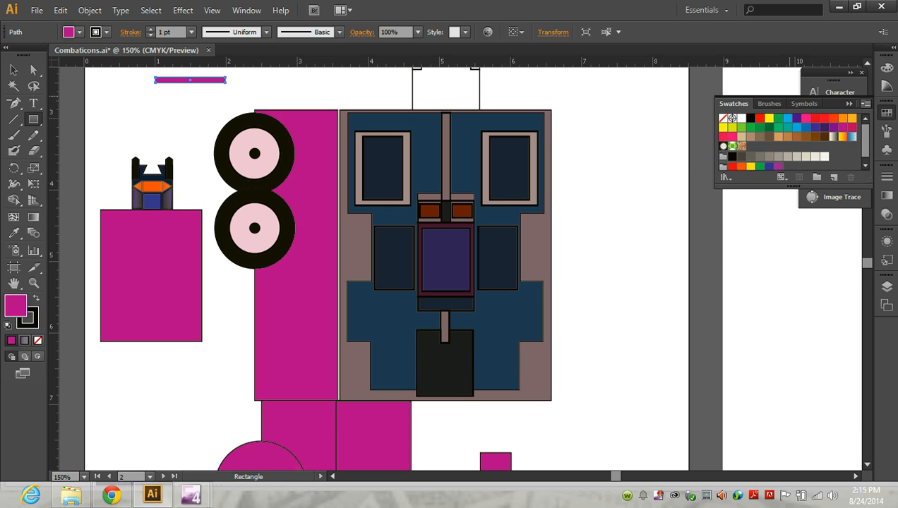
pyautogui.click(865, 104)
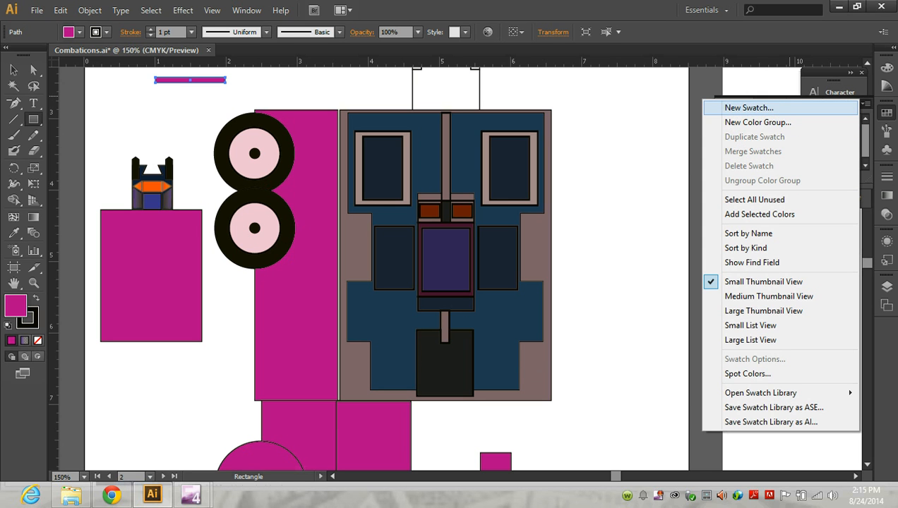
pyautogui.click(748, 107)
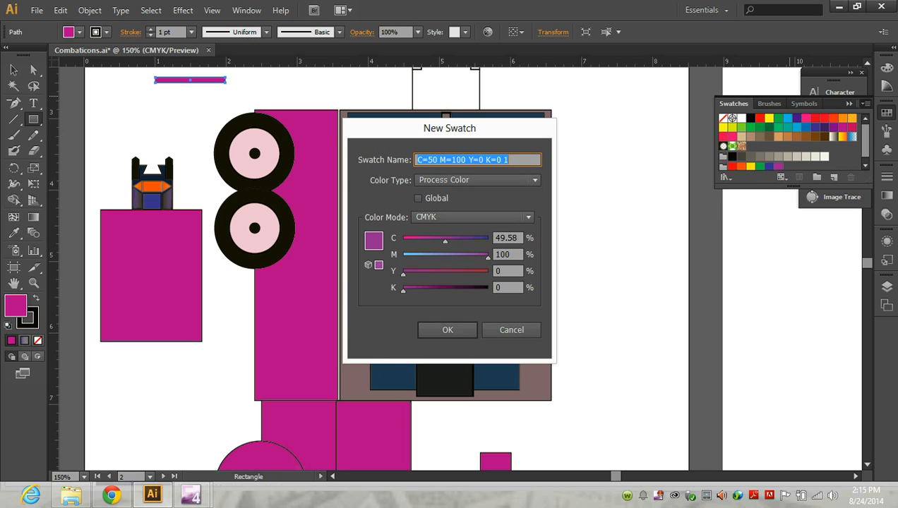
pyautogui.moveTo(488, 257); pyautogui.dragTo(478, 241)
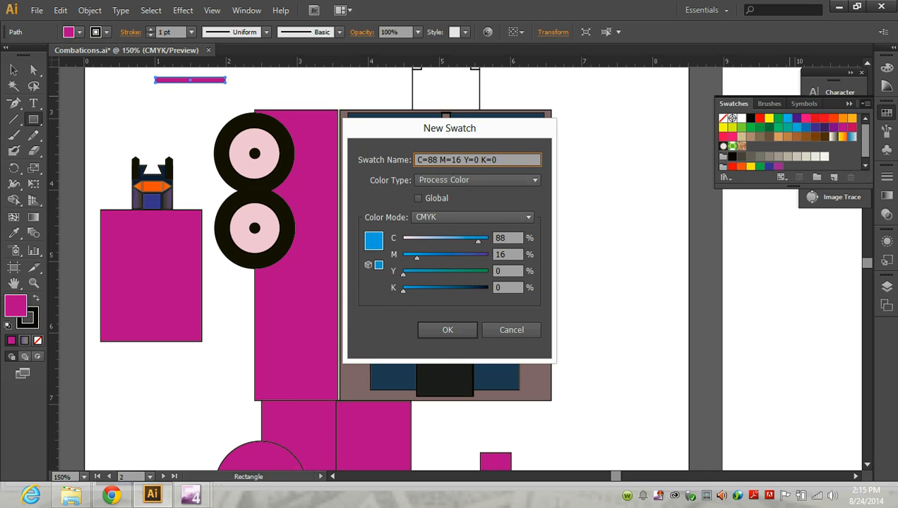
pyautogui.moveTo(403, 274); pyautogui.dragTo(445, 274)
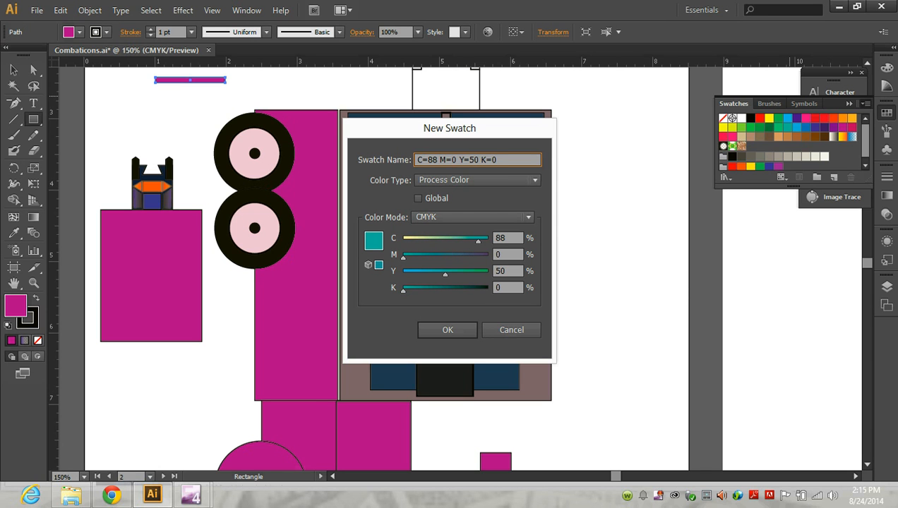
pyautogui.moveTo(478, 240); pyautogui.dragTo(488, 241)
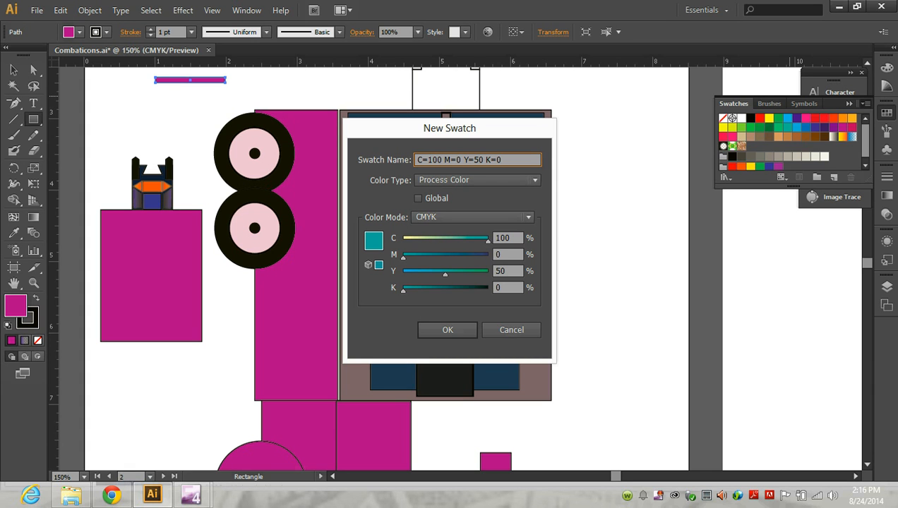
pyautogui.write('Cutin')
pyautogui.click(447, 329)
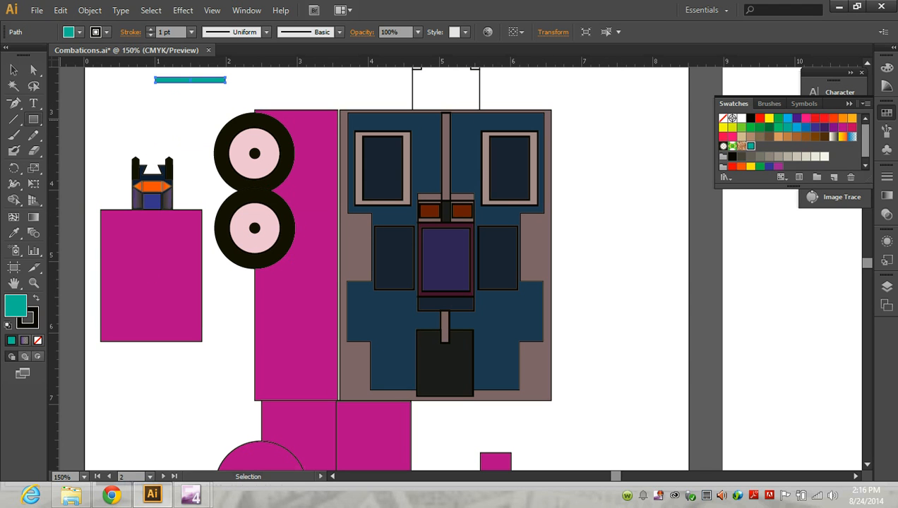
# Step: Draw a second rectangle about 1 in wide above and beyond the blue torso and fill it with the teal swatch
pyautogui.moveTo(587, 87); pyautogui.dragTo(657, 98)
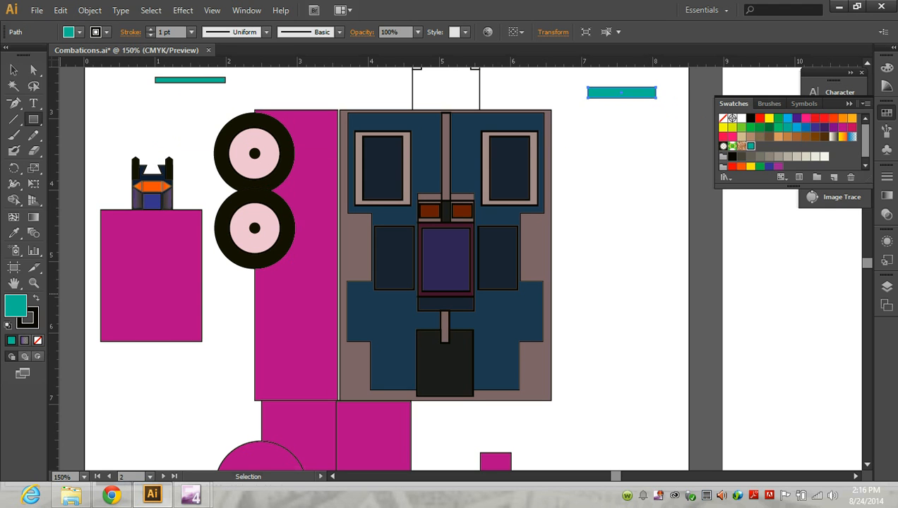
pyautogui.press('d')
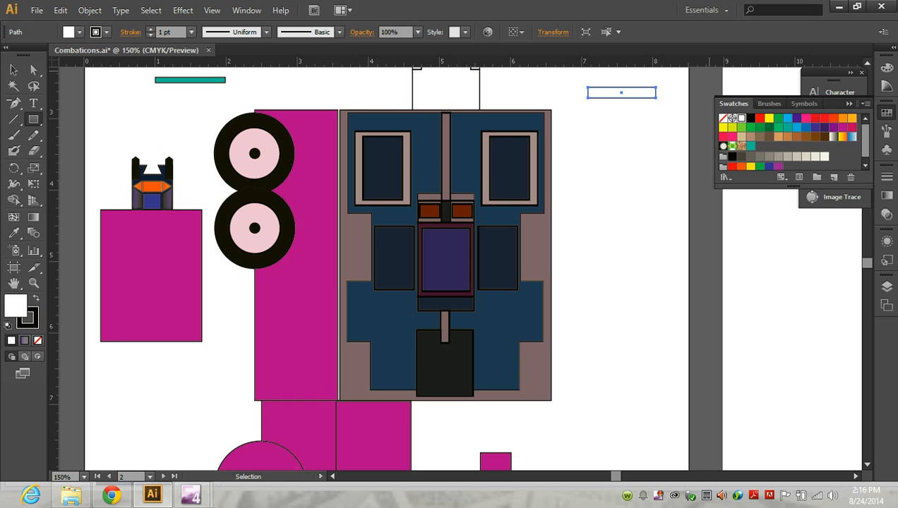
pyautogui.click(749, 145)
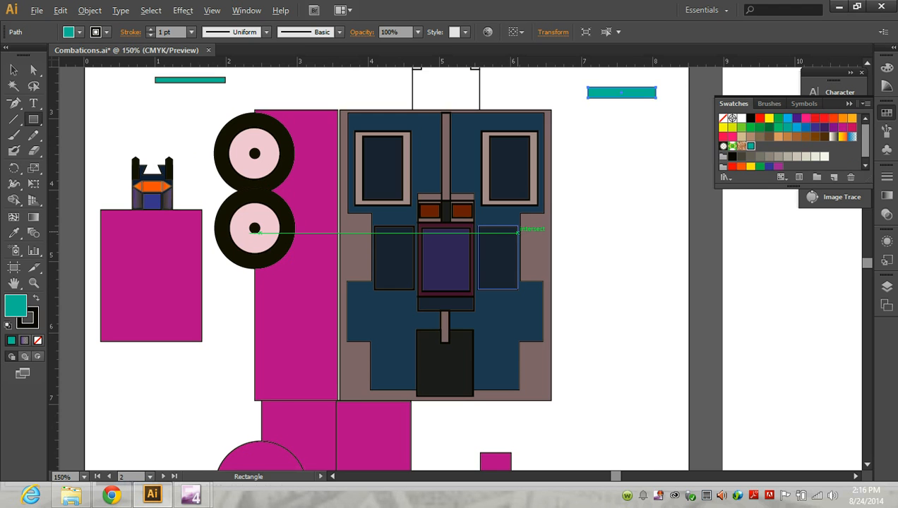
# Step: Move the head and magenta rectangle group down to the artboard's edge, beside the lower magenta circles
pyautogui.scroll(-1, 517, 230)
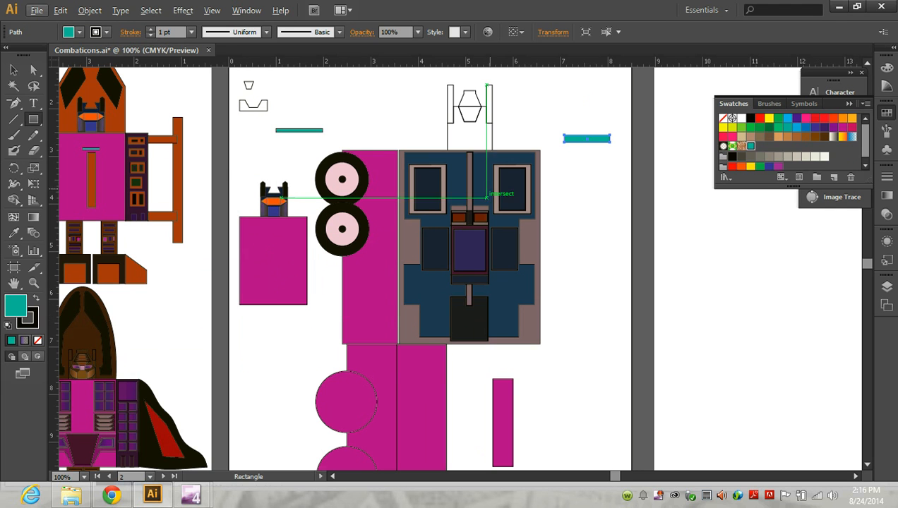
pyautogui.scroll(-3, 428, 364)
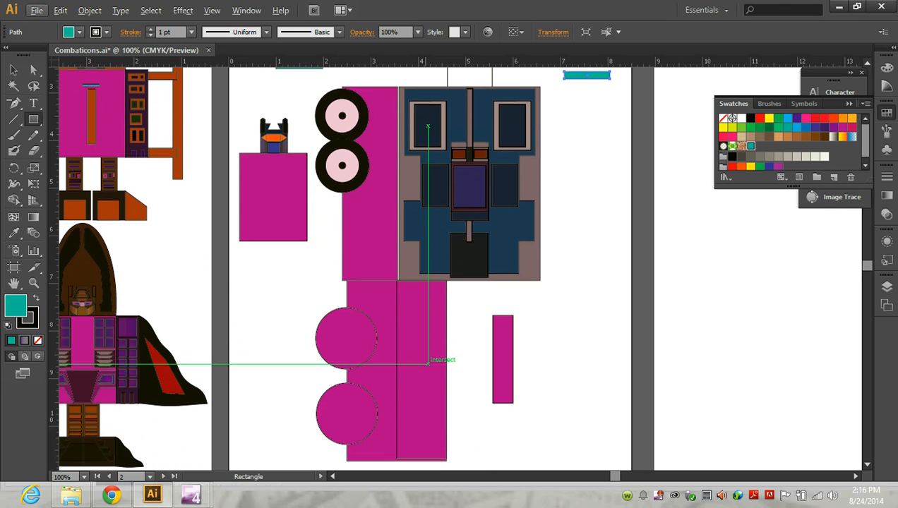
pyautogui.click(13, 70)
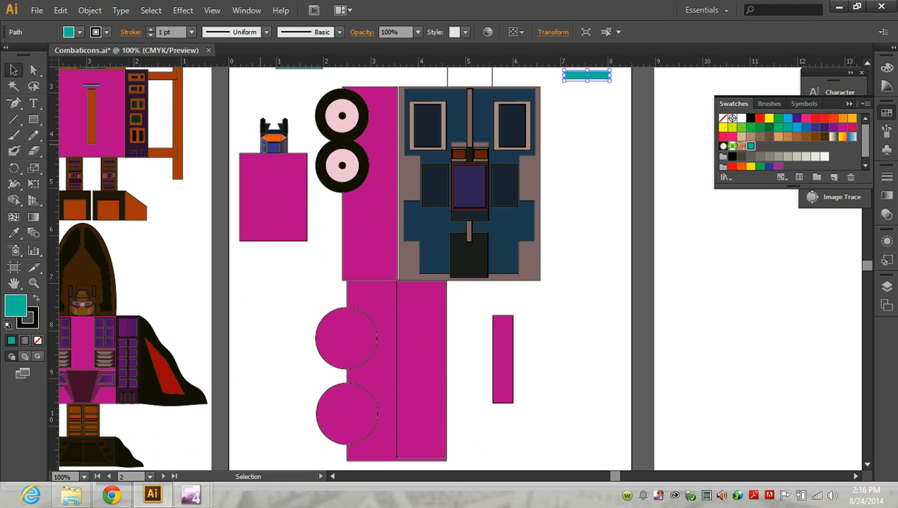
pyautogui.moveTo(251, 130); pyautogui.dragTo(397, 349)
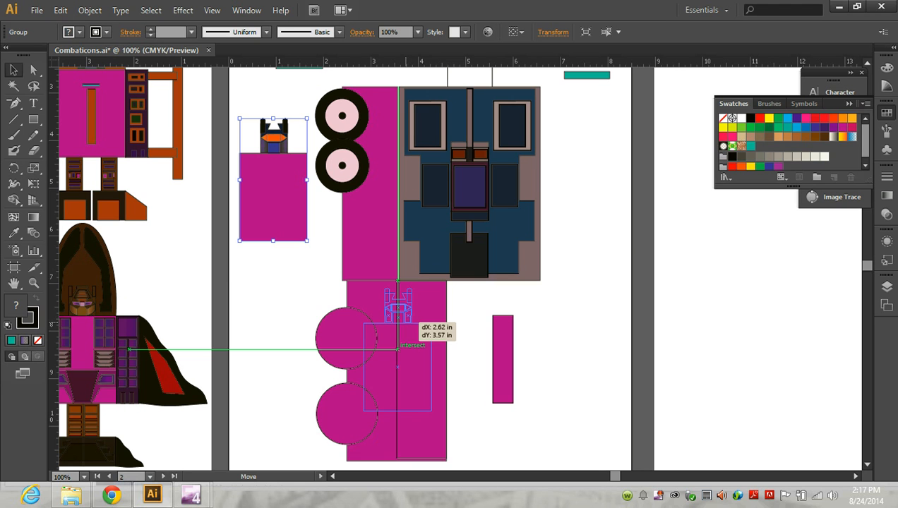
pyautogui.moveTo(397, 348); pyautogui.dragTo(262, 347)
# Step: Place the thicker teal bar across the lower magenta columns and move the narrow magenta strip farther away from them
pyautogui.moveTo(586, 74); pyautogui.dragTo(397, 316)
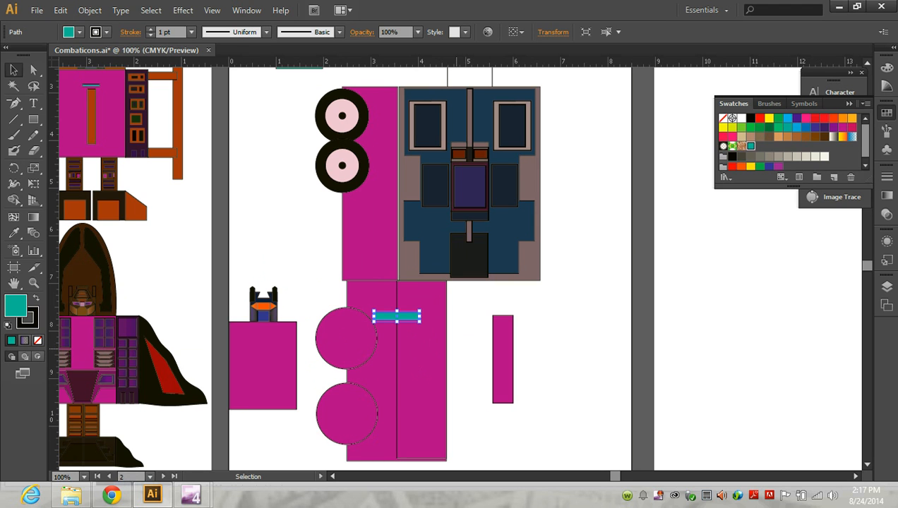
pyautogui.moveTo(502, 359); pyautogui.dragTo(601, 341)
# Step: Copy the teal bar from the lower columns onto the upper wheel and magenta panel, then deselect it
pyautogui.scroll(1, 601, 342)
pyautogui.scroll(3, 431, 268)
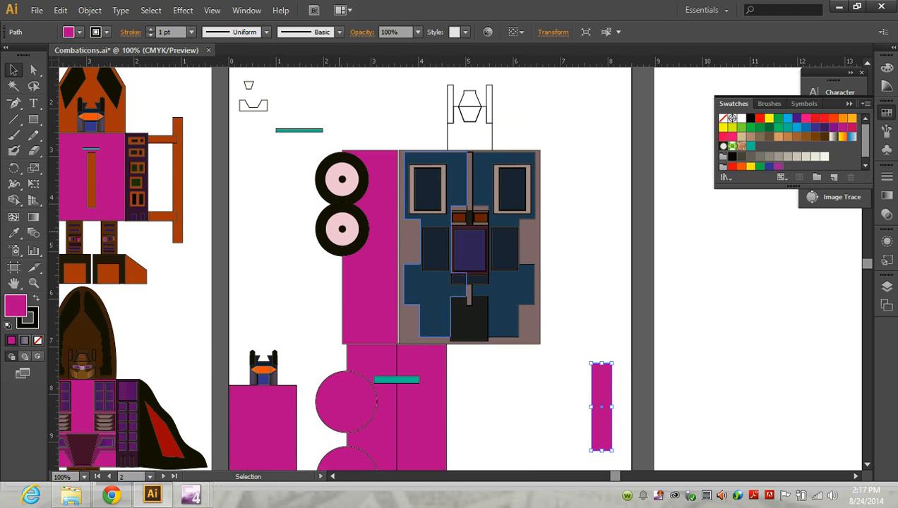
pyautogui.click(395, 379)
pyautogui.moveTo(395, 380); pyautogui.dragTo(368, 176)
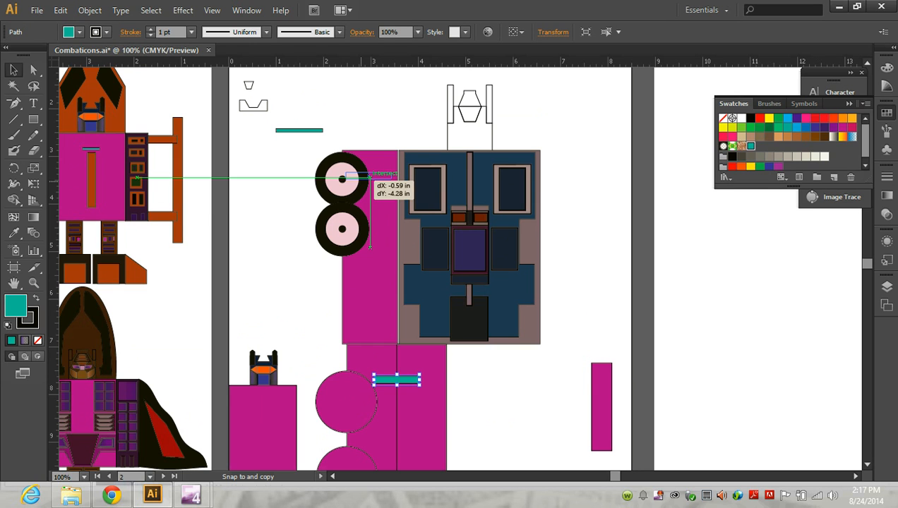
pyautogui.moveTo(367, 176); pyautogui.dragTo(368, 176)
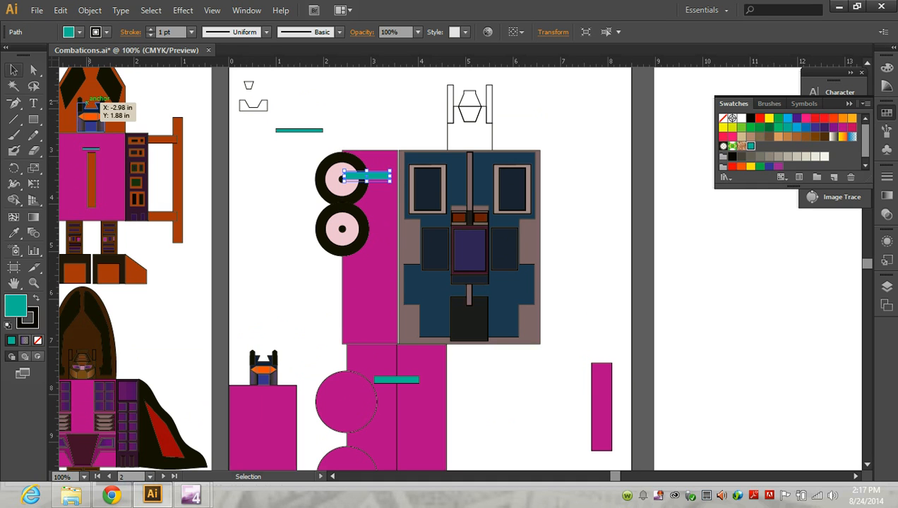
pyautogui.click(374, 106)
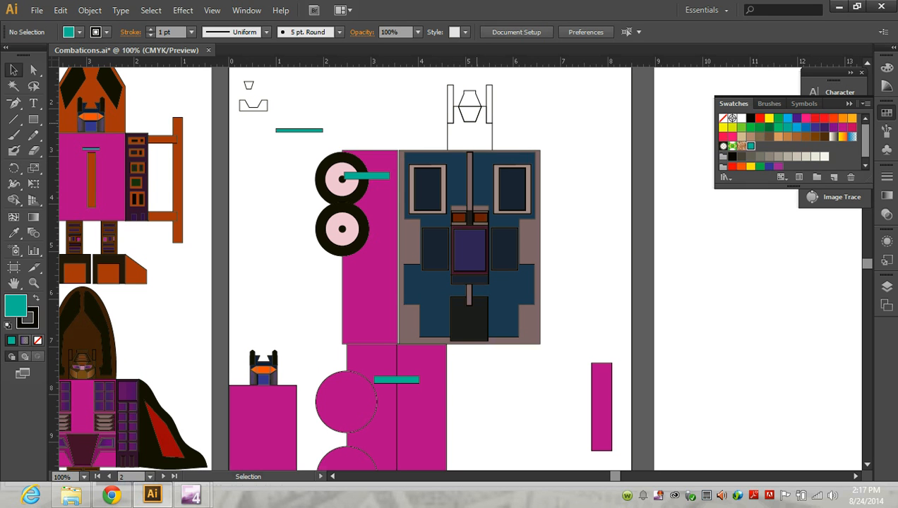
# Step: Switch to Chrome and search Google for "onslaught face transformers combaticons"
pyautogui.click(112, 496)
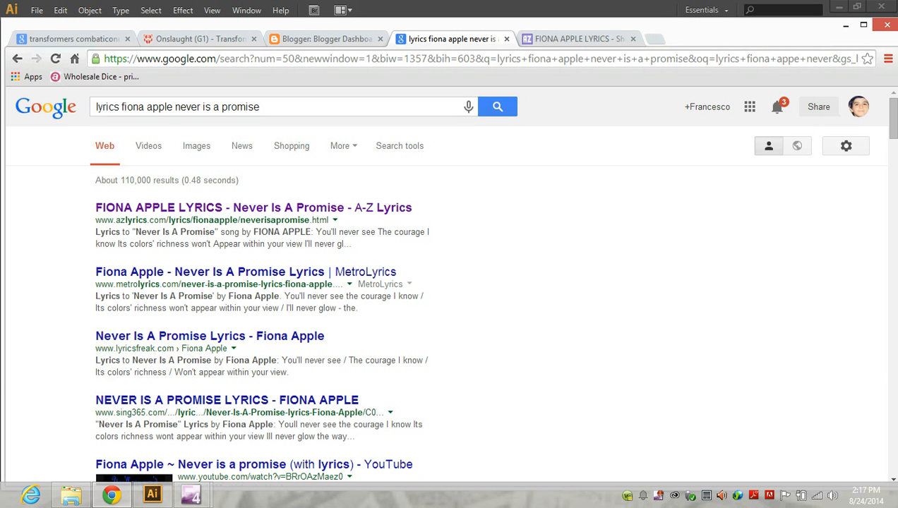
pyautogui.moveTo(260, 107); pyautogui.dragTo(96, 106)
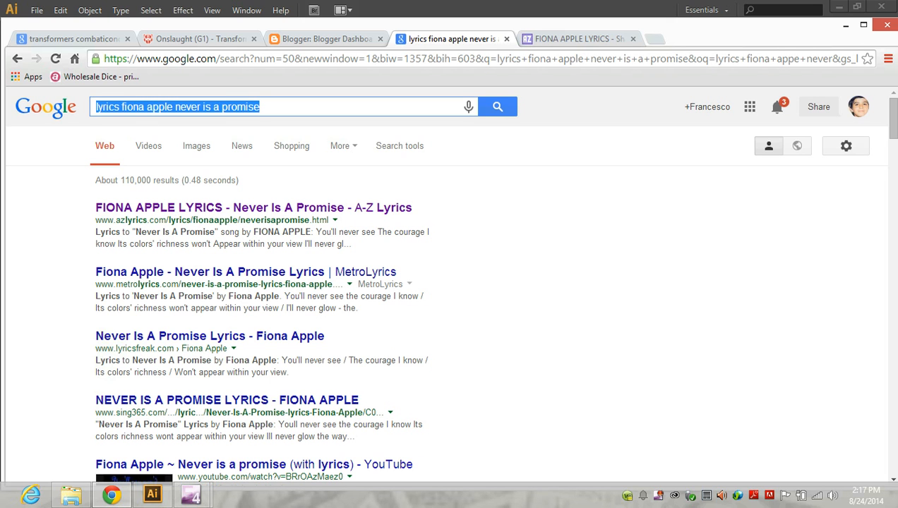
pyautogui.write('sola')
pyautogui.press('BackSpace')
pyautogui.press('BackSpace')
pyautogui.write('n')
pyautogui.press('BackSpace')
pyautogui.press('BackSpace')
pyautogui.press('BackSpace')
pyautogui.write('ons')
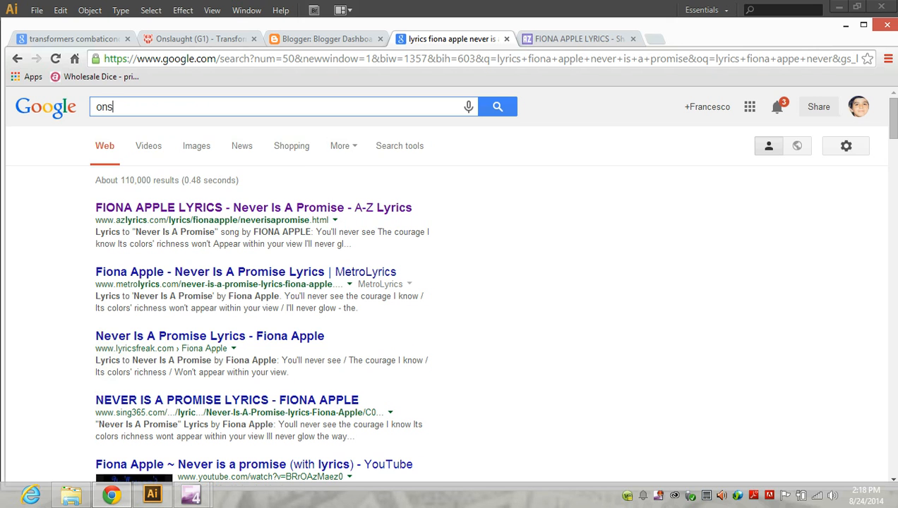
pyautogui.write('laught face')
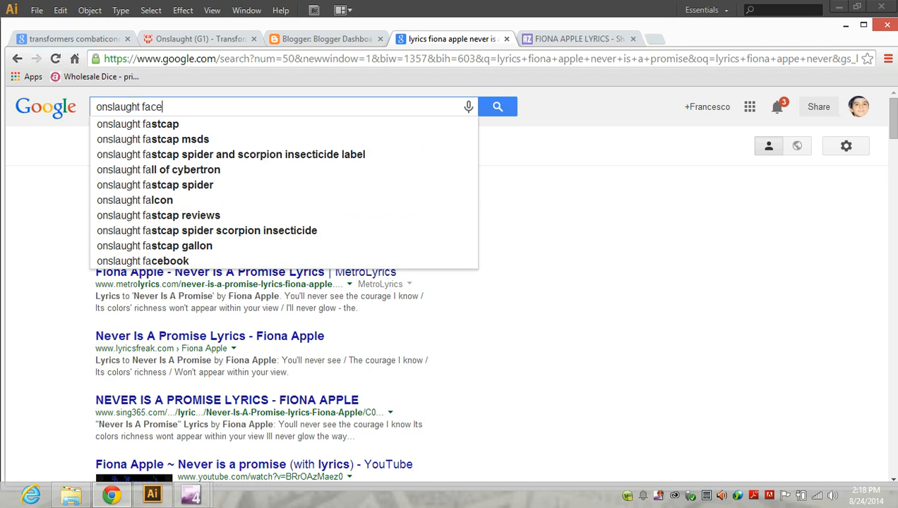
pyautogui.write(' transformers')
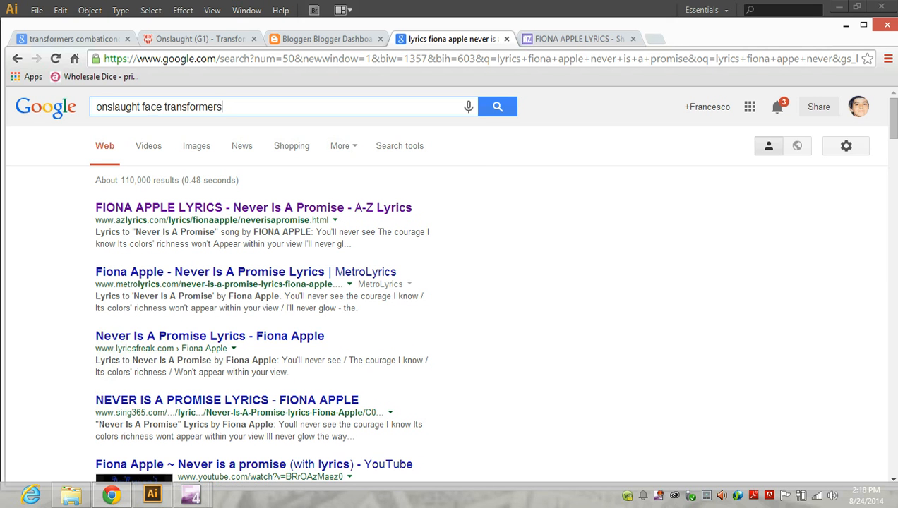
pyautogui.write(' combaticons')
pyautogui.press('Return')
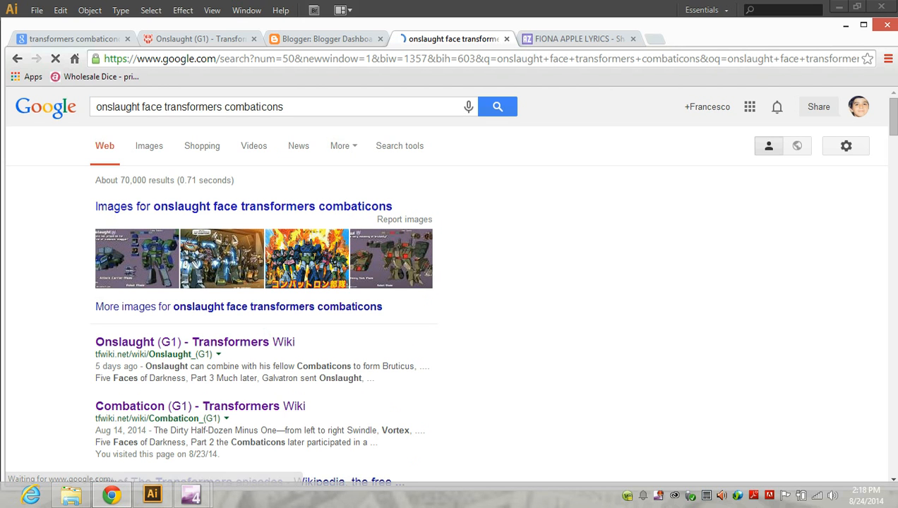
# Step: Show the image results and refine the search to "onslaught face transformers combaticons g1"
pyautogui.click(149, 145)
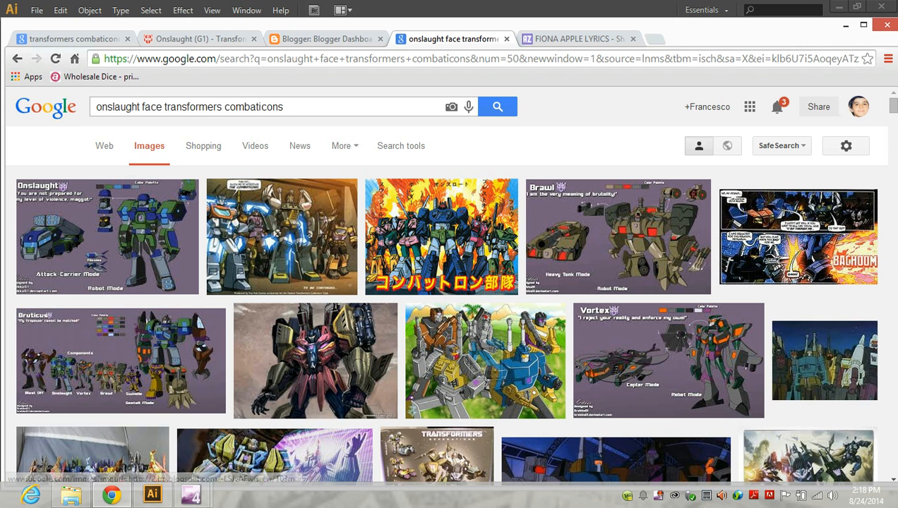
pyautogui.click(284, 106)
pyautogui.write('g1')
pyautogui.press('Return')
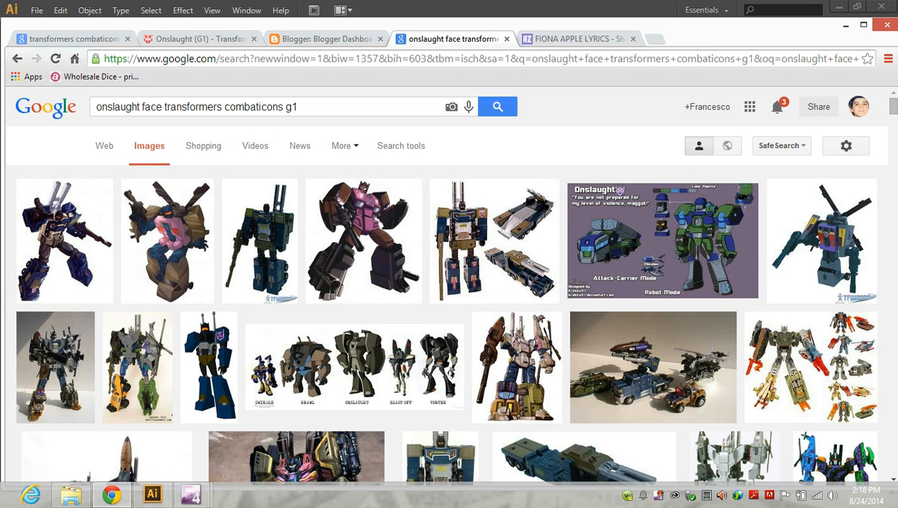
# Step: Filter the images to Medium size and open the deviantART cartoon still of the Combaticons group
pyautogui.click(341, 145)
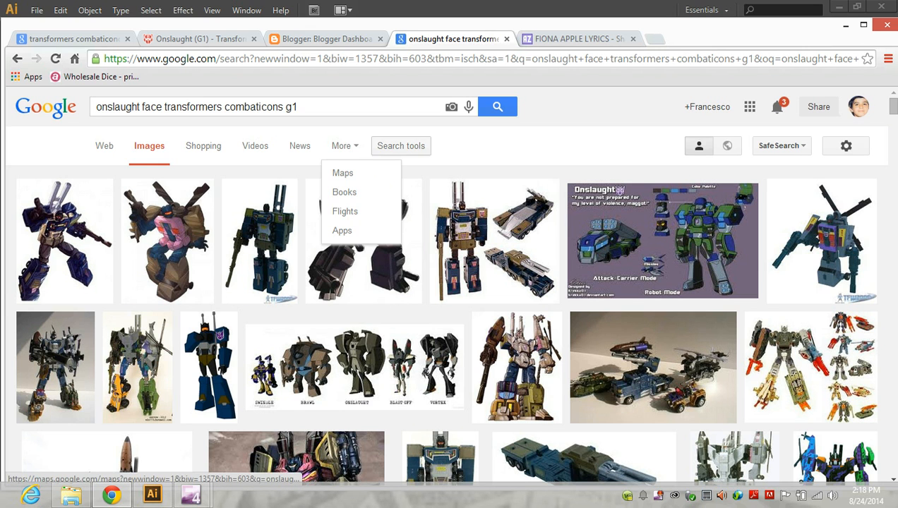
pyautogui.click(401, 146)
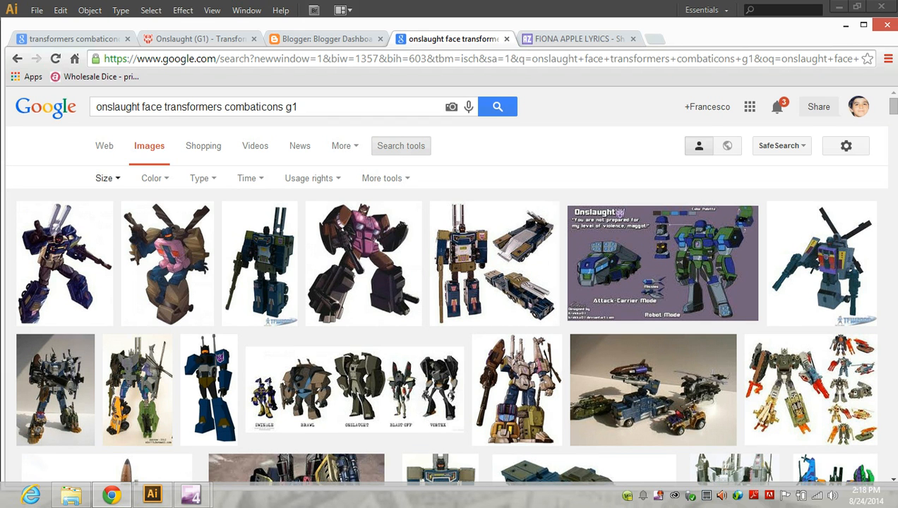
pyautogui.click(104, 178)
pyautogui.click(110, 238)
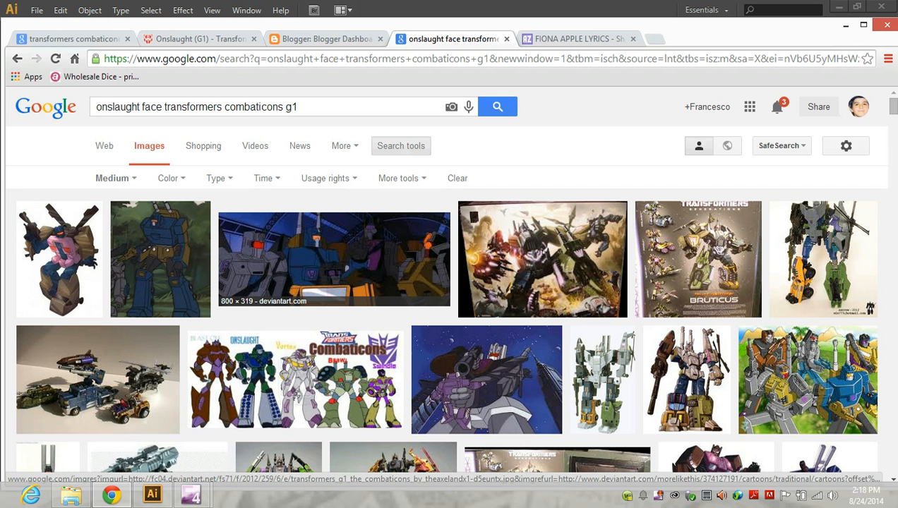
pyautogui.click(333, 259)
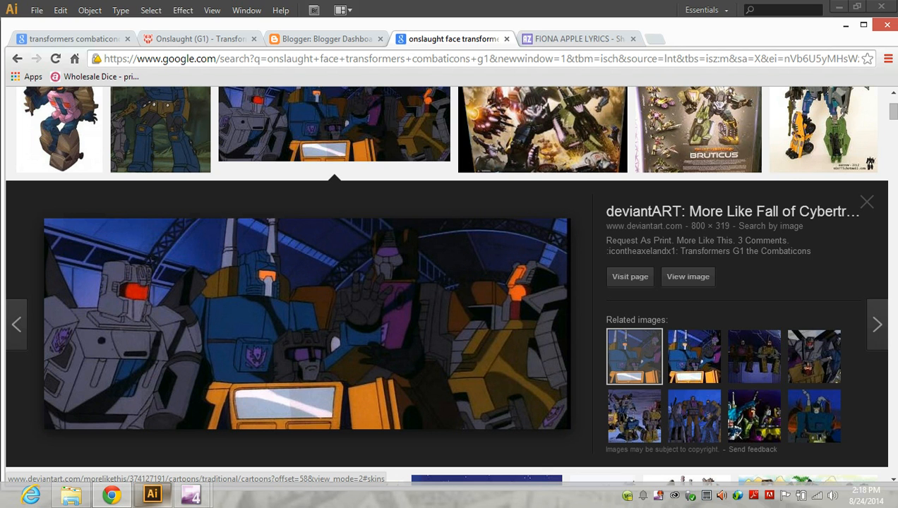
# Step: Compare Onslaught's head in the Chrome reference image with the paper-toy artwork in Illustrator
pyautogui.click(152, 495)
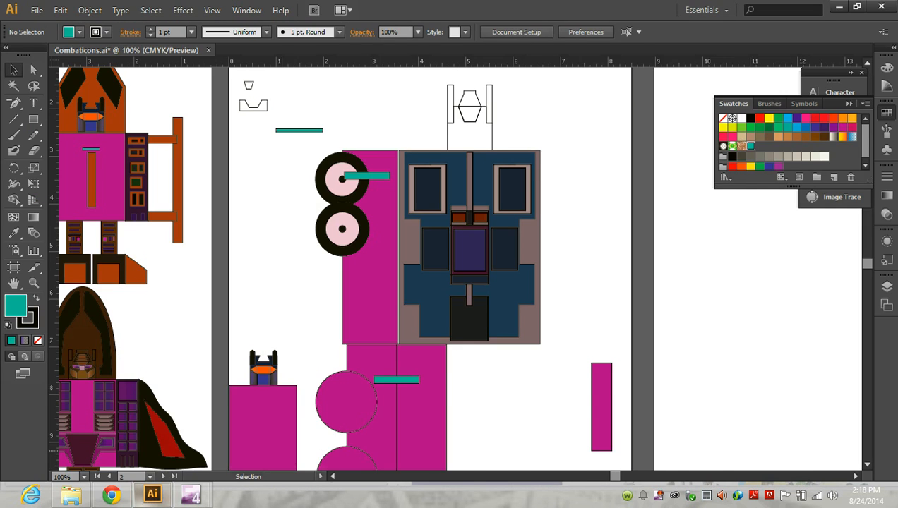
pyautogui.click(112, 494)
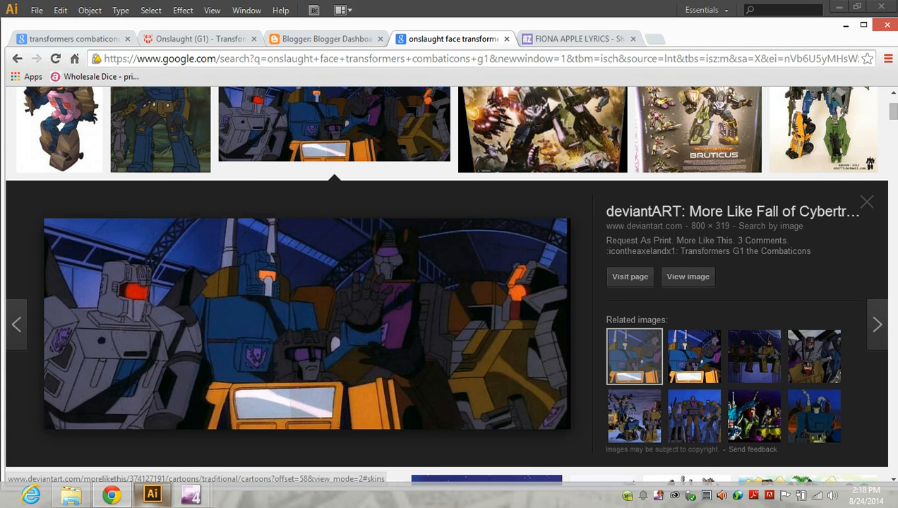
pyautogui.moveTo(152, 495)
pyautogui.click(151, 427)
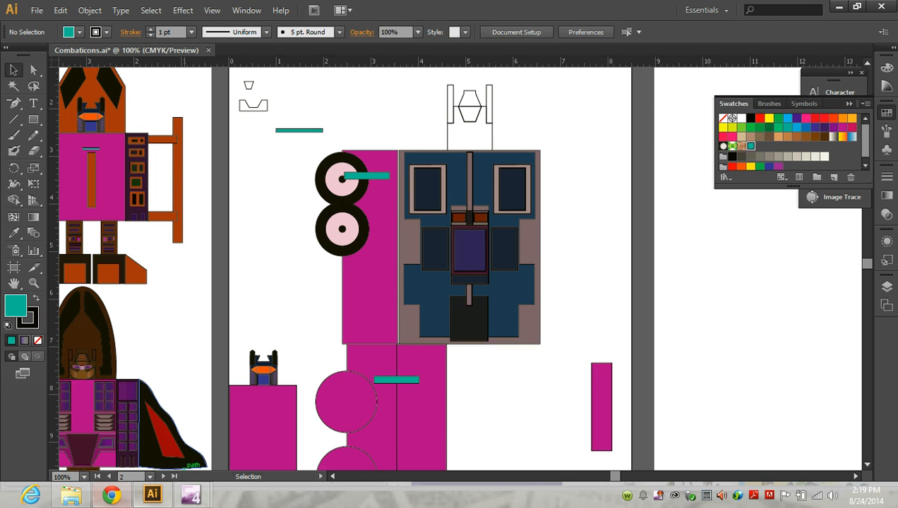
pyautogui.click(112, 495)
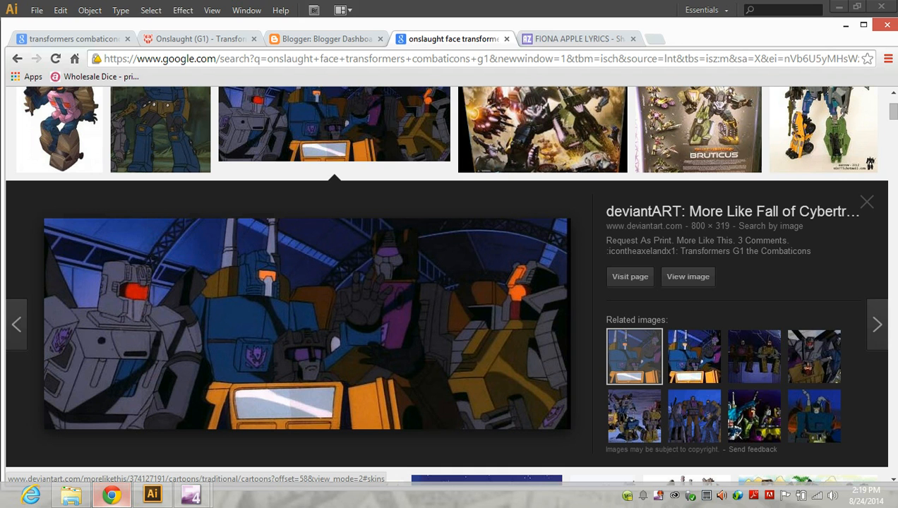
pyautogui.click(152, 494)
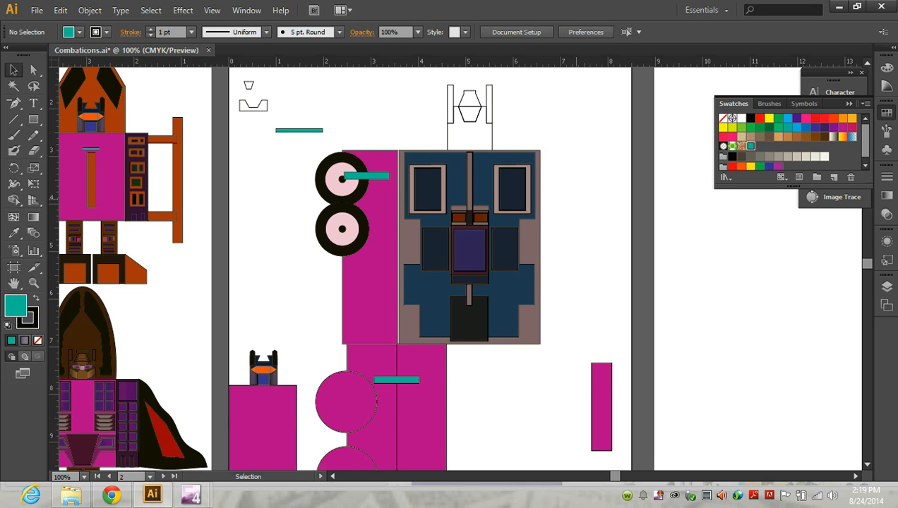
# Step: Ungroup the outlined head above the blue torso and move its left antenna bar out to the empty area above the wheels
pyautogui.scroll(3, 469, 161)
pyautogui.click(469, 161)
pyautogui.click(89, 10)
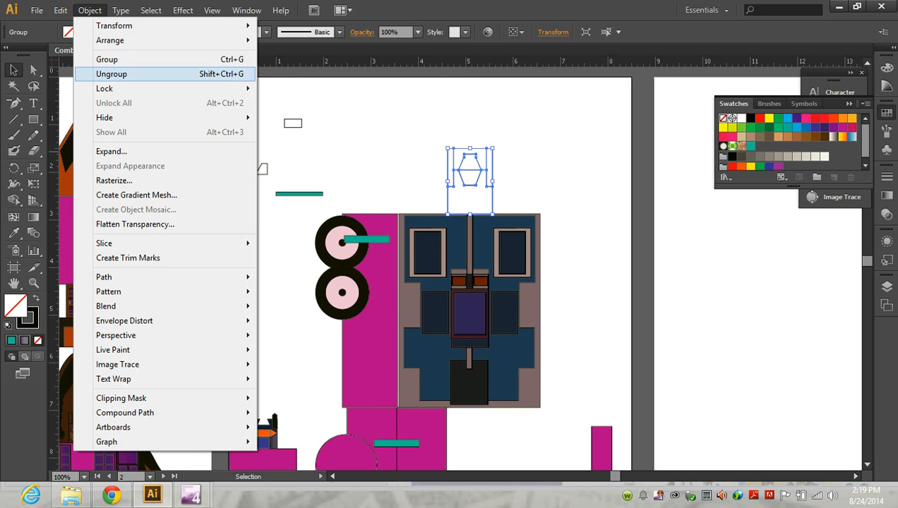
pyautogui.click(112, 74)
pyautogui.click(406, 151)
pyautogui.moveTo(453, 166); pyautogui.dragTo(366, 139)
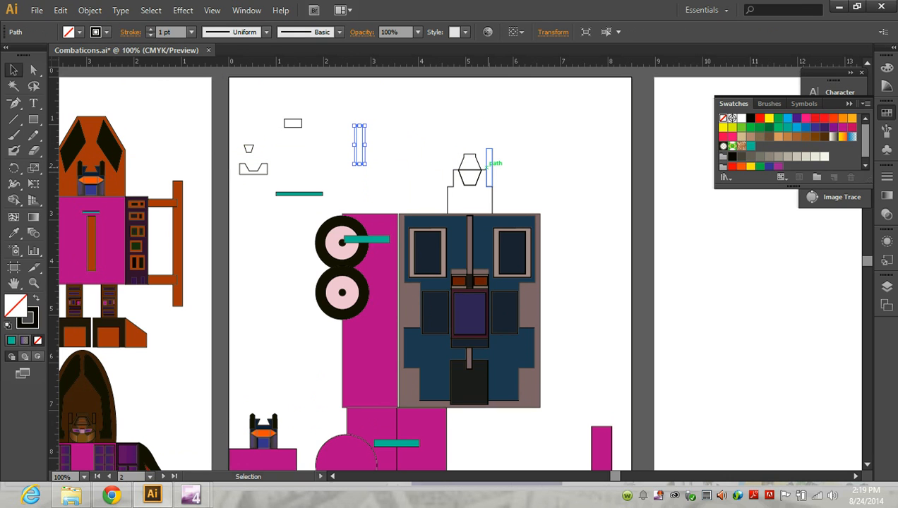
# Step: Check the reference image and move the head's right antenna bar out beside the other antenna bar
pyautogui.moveTo(491, 164); pyautogui.dragTo(489, 168)
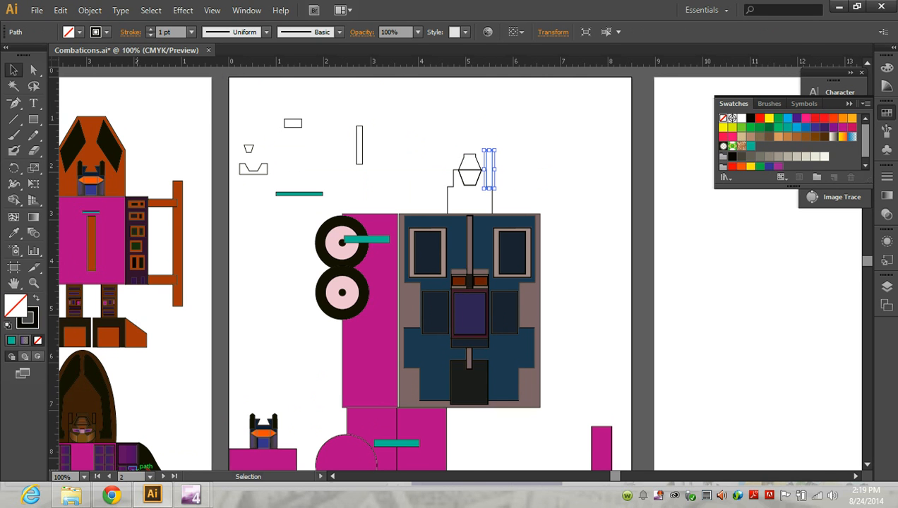
pyautogui.click(112, 495)
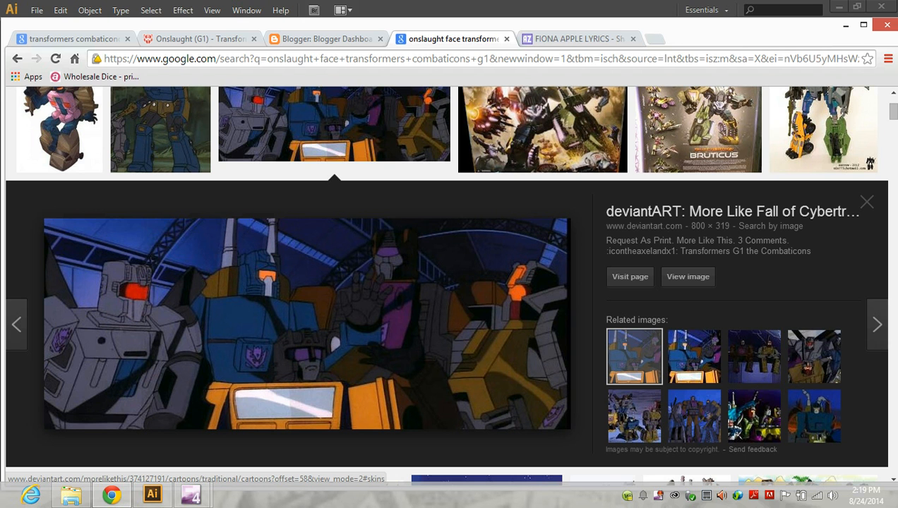
pyautogui.click(152, 496)
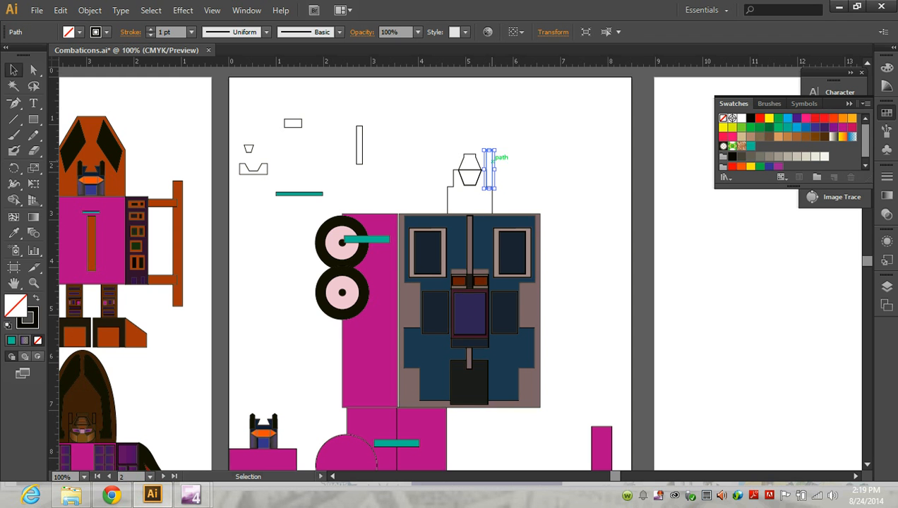
pyautogui.moveTo(489, 163); pyautogui.dragTo(409, 126)
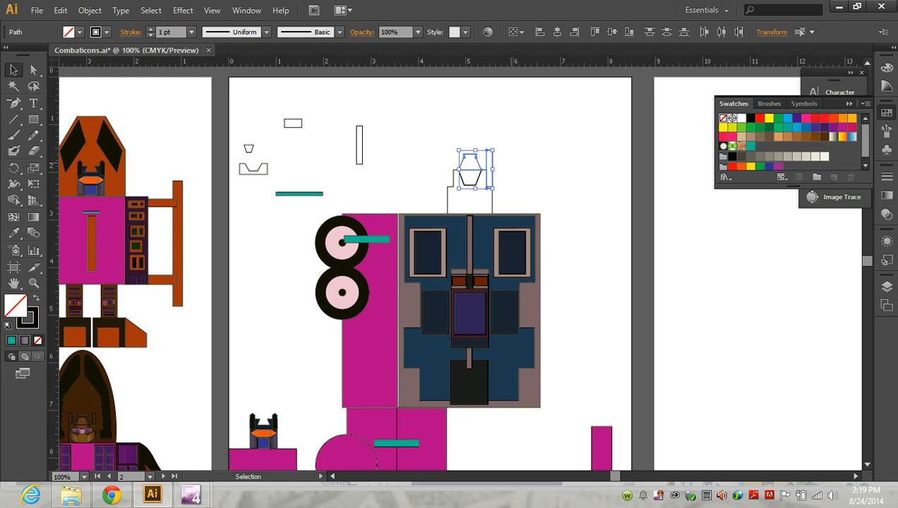
pyautogui.click(484, 162)
pyautogui.moveTo(487, 157); pyautogui.dragTo(389, 125)
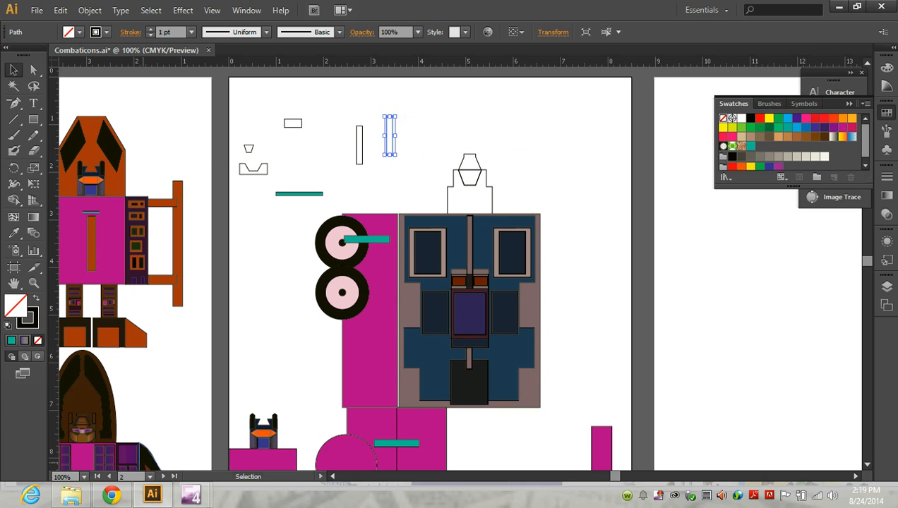
# Step: Check the reference again and draw an unfilled rectangle about 2 in wide and 0.8 in tall to the right of the head outline
pyautogui.click(111, 495)
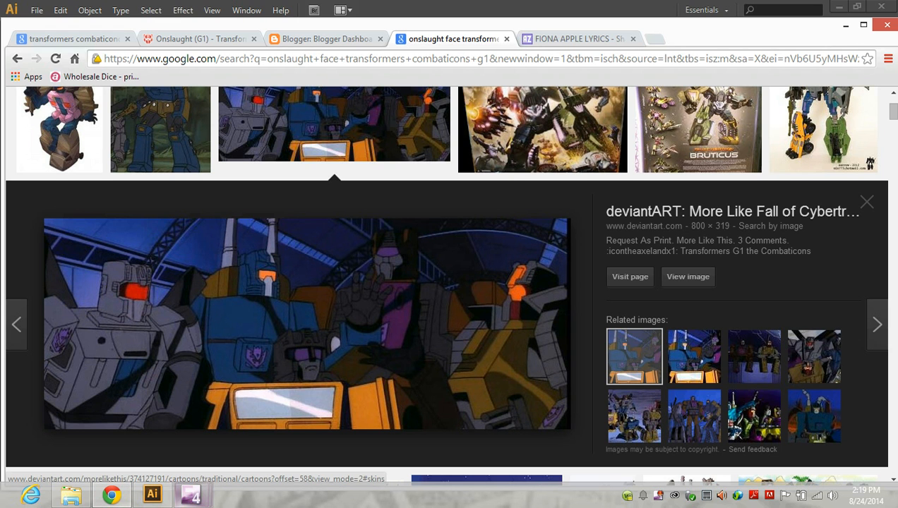
pyautogui.click(152, 495)
pyautogui.click(33, 120)
pyautogui.moveTo(511, 138); pyautogui.dragTo(607, 174)
pyautogui.press('v')
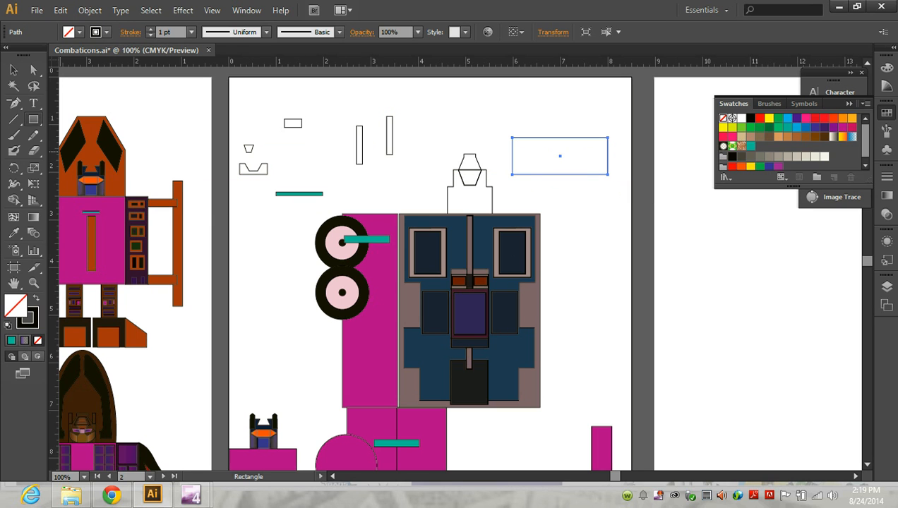
# Step: Create a six-sided polygon with a 0.563 in radius and centre it on the new rectangle's lower edge
pyautogui.click(33, 119)
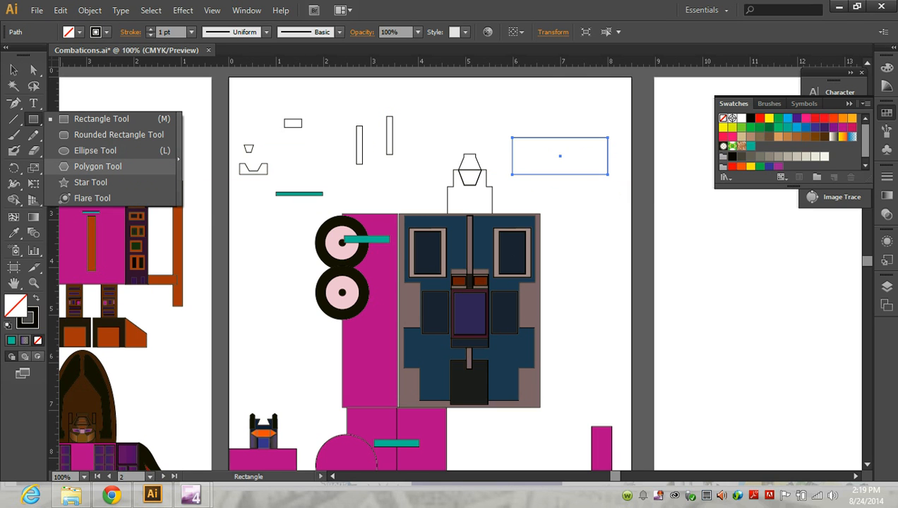
pyautogui.click(98, 166)
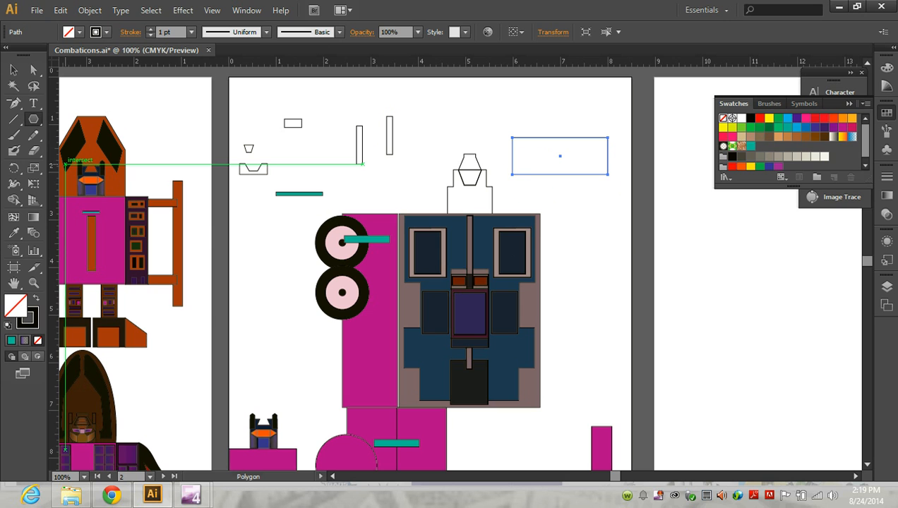
pyautogui.click(560, 209)
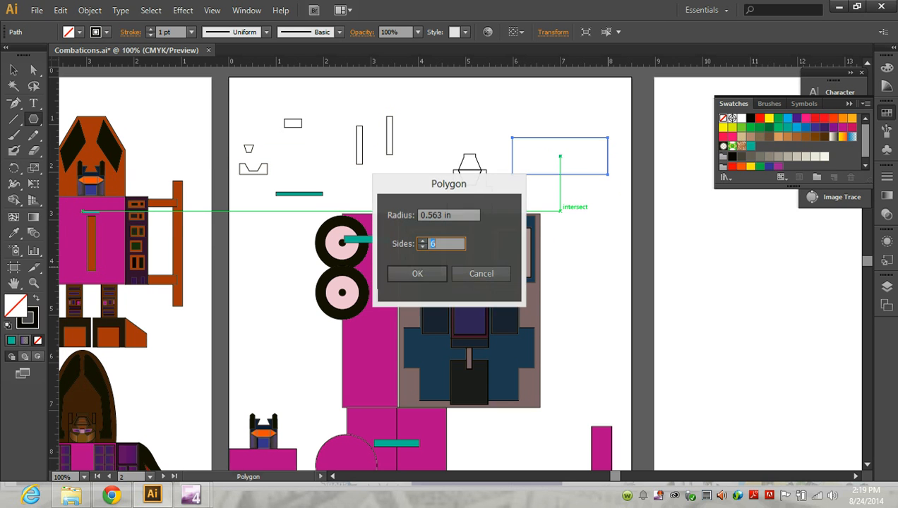
pyautogui.press('Return')
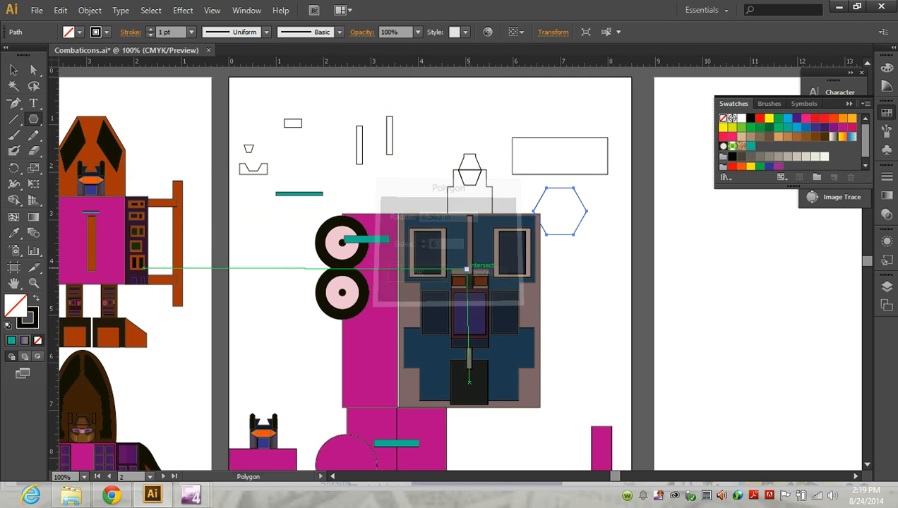
pyautogui.press('v')
pyautogui.moveTo(577, 228); pyautogui.dragTo(577, 192)
pyautogui.moveTo(509, 116); pyautogui.dragTo(572, 176)
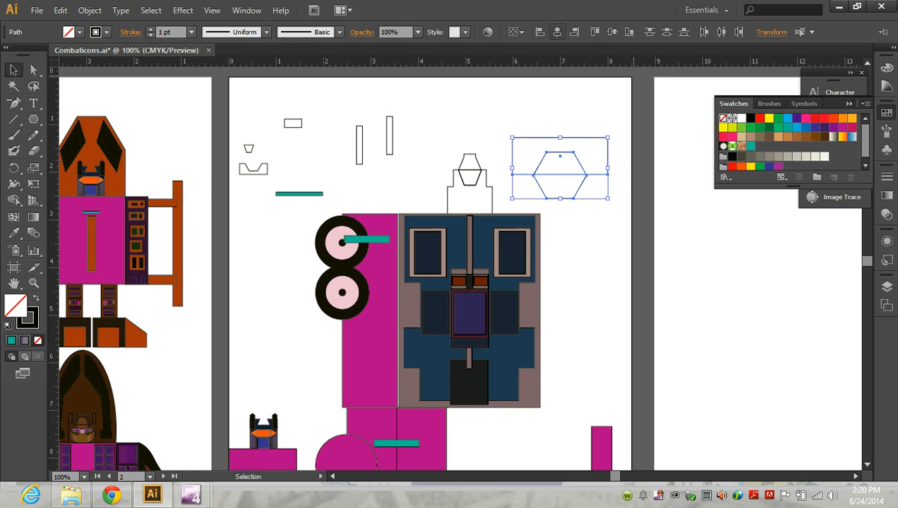
pyautogui.click(567, 105)
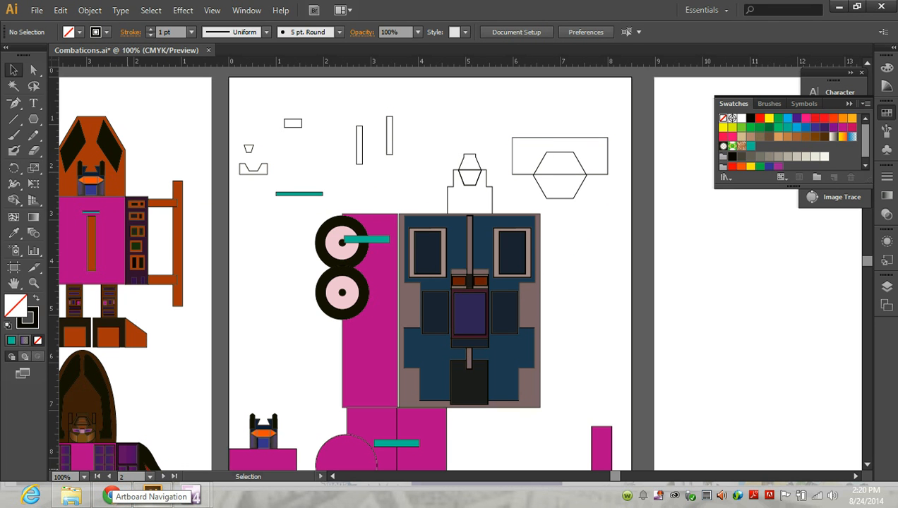
# Step: Check the reference image and move the wide rectangle with its hexagon up near the artboard's upper-right corner
pyautogui.click(152, 494)
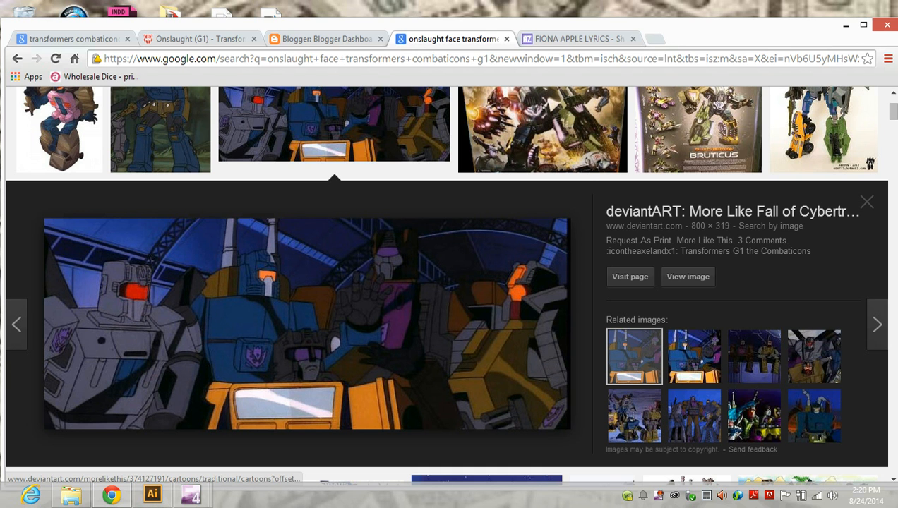
pyautogui.click(153, 493)
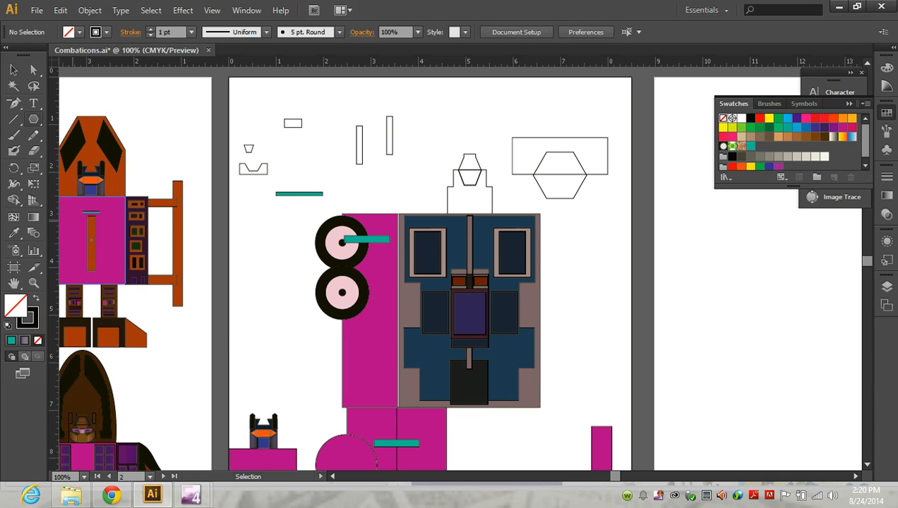
pyautogui.moveTo(33, 119); pyautogui.dragTo(77, 119)
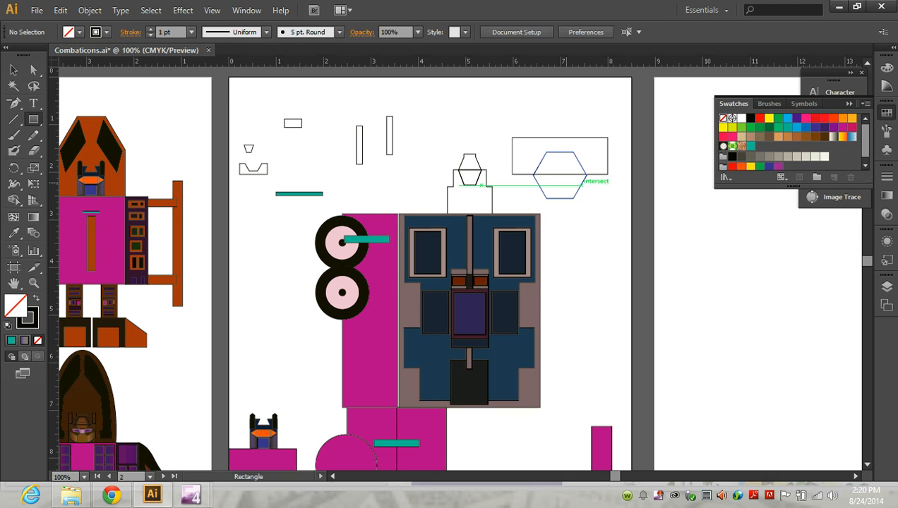
pyautogui.moveTo(33, 69); pyautogui.dragTo(34, 71)
pyautogui.click(14, 70)
pyautogui.moveTo(526, 130); pyautogui.dragTo(576, 120)
# Step: Draw a rectangle about 1.1 in wide and 1.9 in tall down from the hexagon's middle, matching the hexagon's width
pyautogui.click(33, 119)
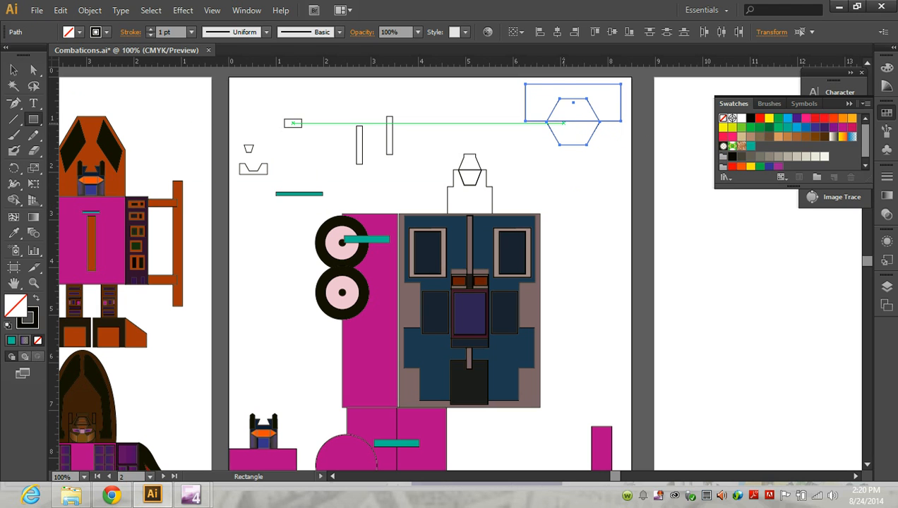
pyautogui.moveTo(547, 121); pyautogui.dragTo(600, 210)
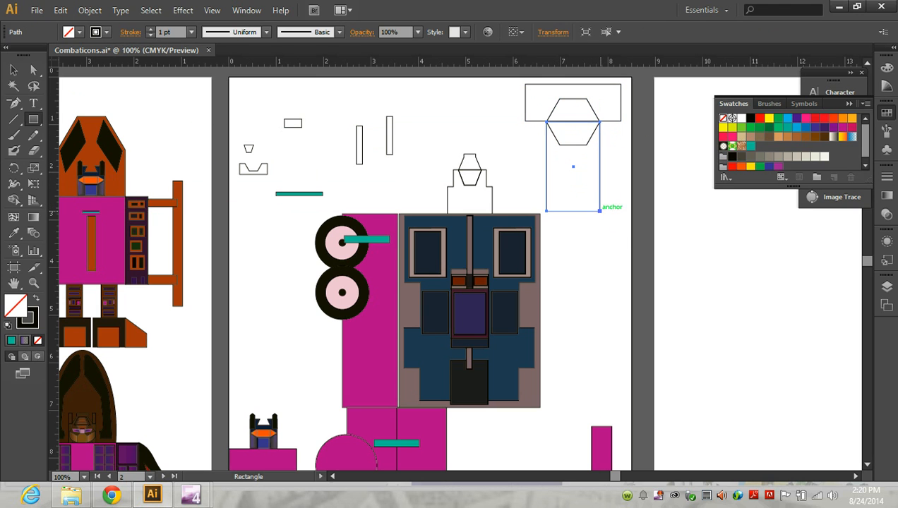
pyautogui.click(13, 70)
pyautogui.click(499, 105)
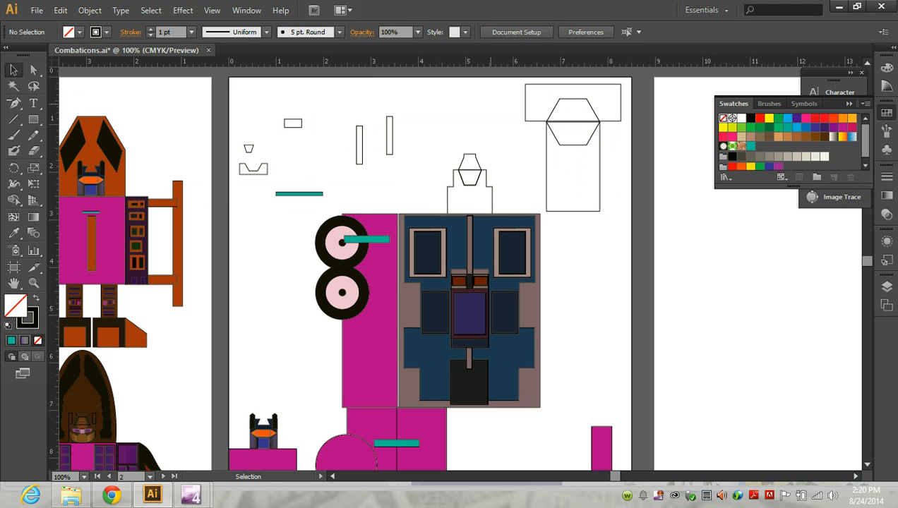
# Step: Split the overlapping wide rectangle, hexagon and tall rectangle into separate regions with the Shape Builder tool
pyautogui.moveTo(566, 153); pyautogui.dragTo(545, 156)
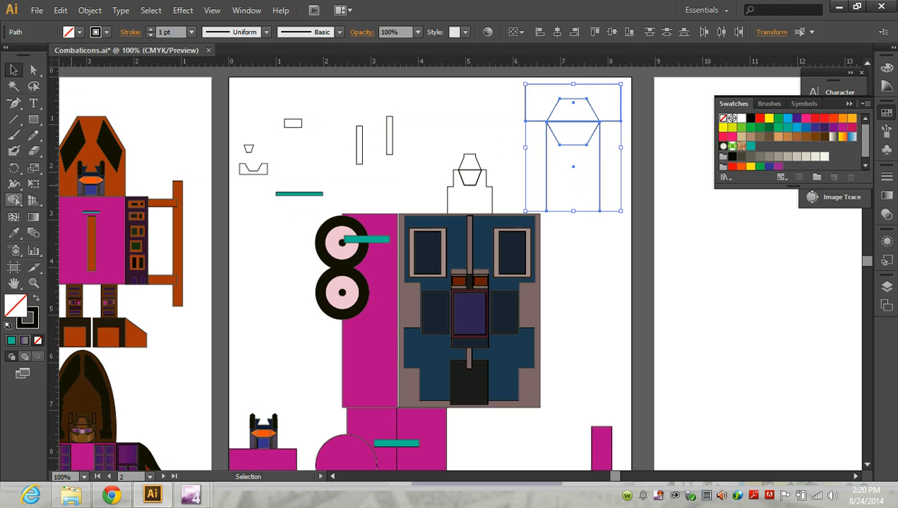
pyautogui.click(13, 200)
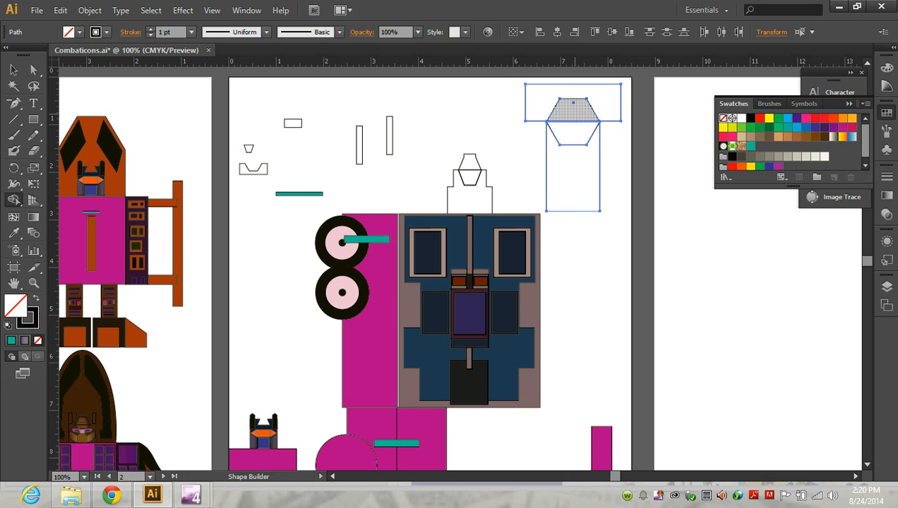
pyautogui.press('v')
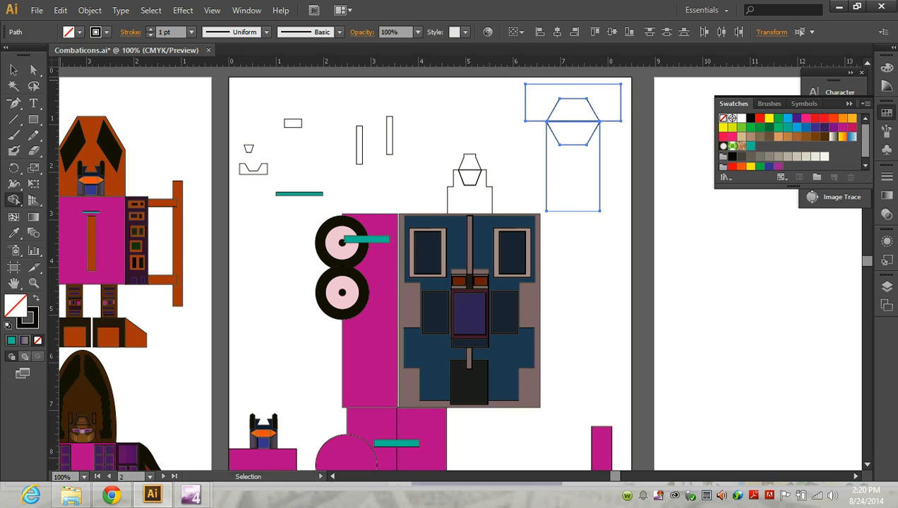
pyautogui.click(506, 127)
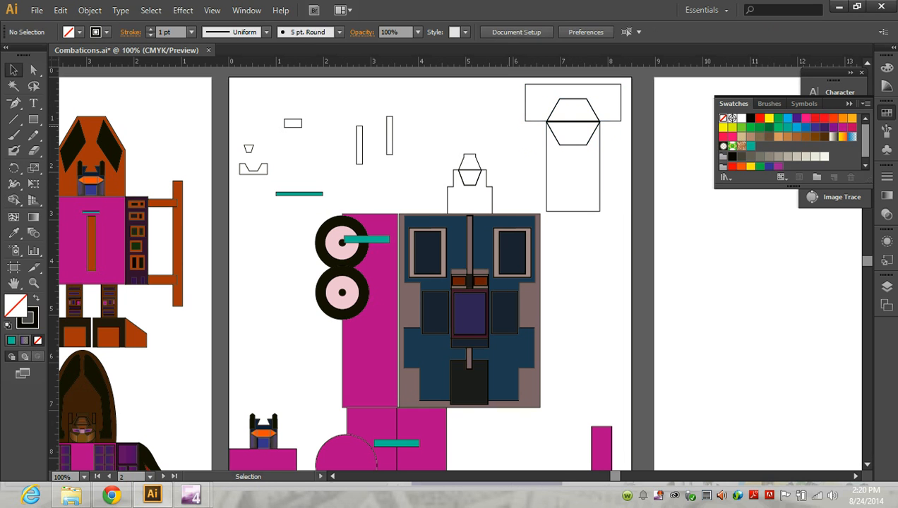
# Step: Pull the notched rectangle, both trapezoids and the body piece apart, and delete the leftover piece between them
pyautogui.moveTo(525, 108); pyautogui.dragTo(418, 114)
pyautogui.moveTo(567, 108); pyautogui.dragTo(616, 98)
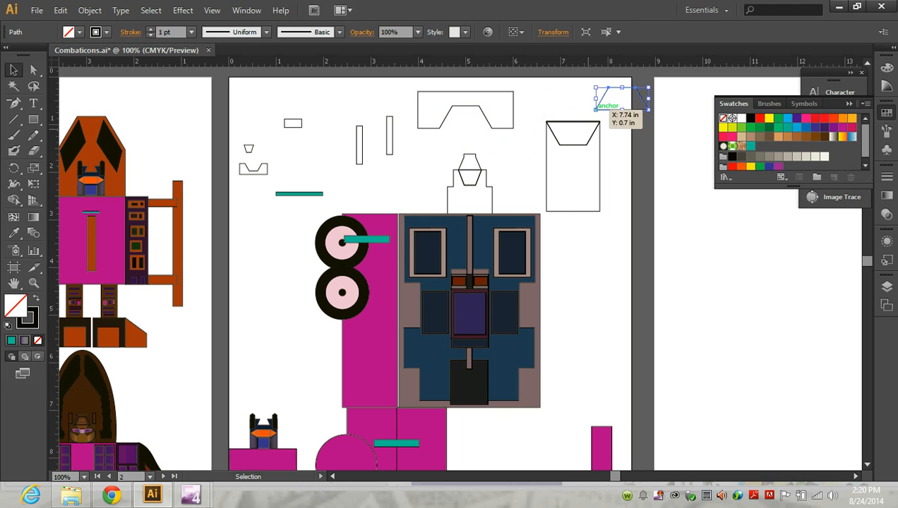
pyautogui.moveTo(586, 144); pyautogui.dragTo(557, 111)
pyautogui.moveTo(579, 143); pyautogui.dragTo(650, 187)
pyautogui.click(573, 122)
pyautogui.press('Delete')
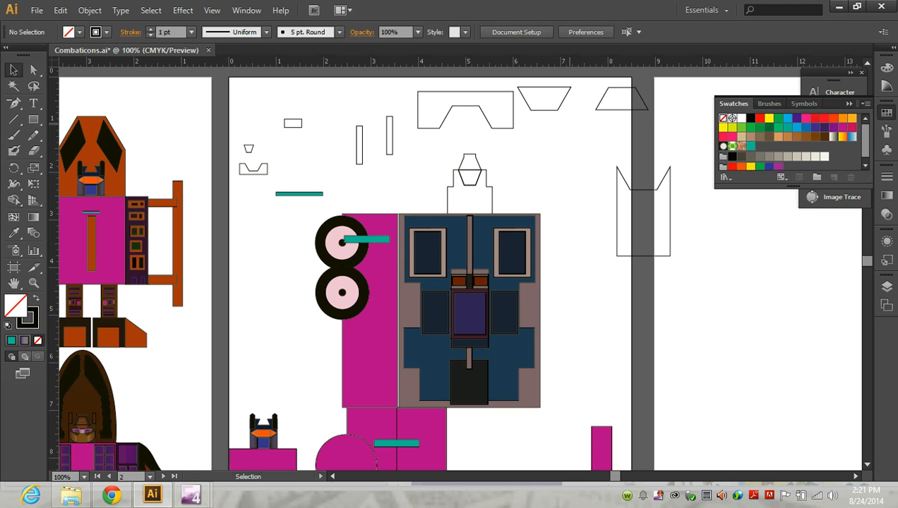
# Step: Reassemble the body piece with one trapezoid in its notch and the other on top, undoing the accidental rotation
pyautogui.moveTo(619, 185); pyautogui.dragTo(554, 165)
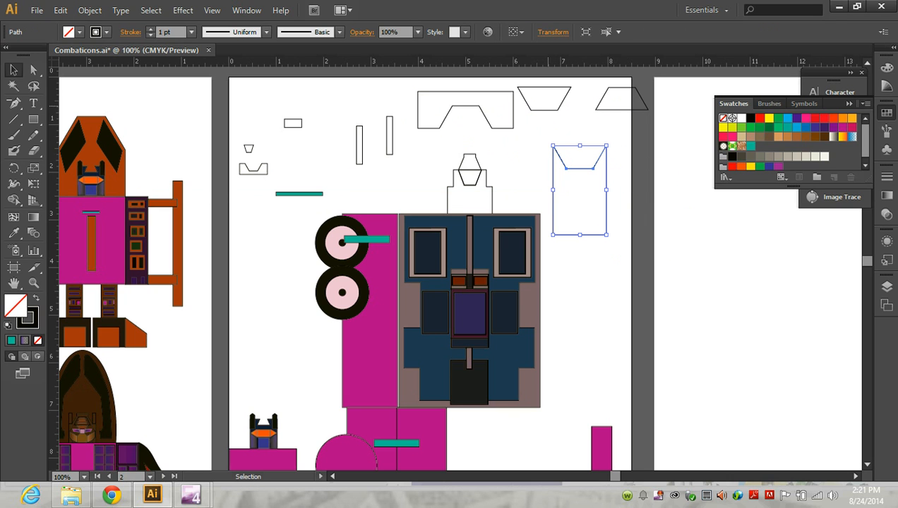
pyautogui.moveTo(542, 92); pyautogui.dragTo(579, 154)
pyautogui.moveTo(621, 87); pyautogui.dragTo(600, 189)
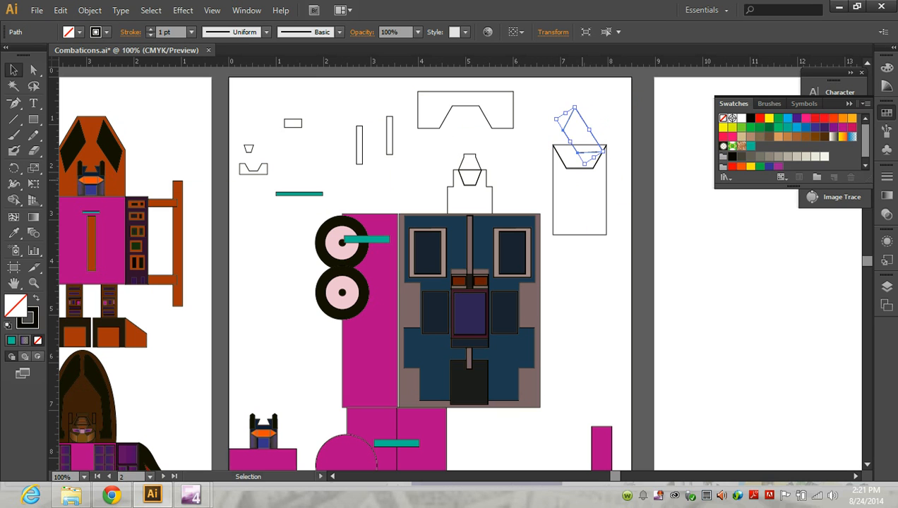
pyautogui.hotkey('ctrl', 'z')
pyautogui.moveTo(529, 107); pyautogui.dragTo(559, 175)
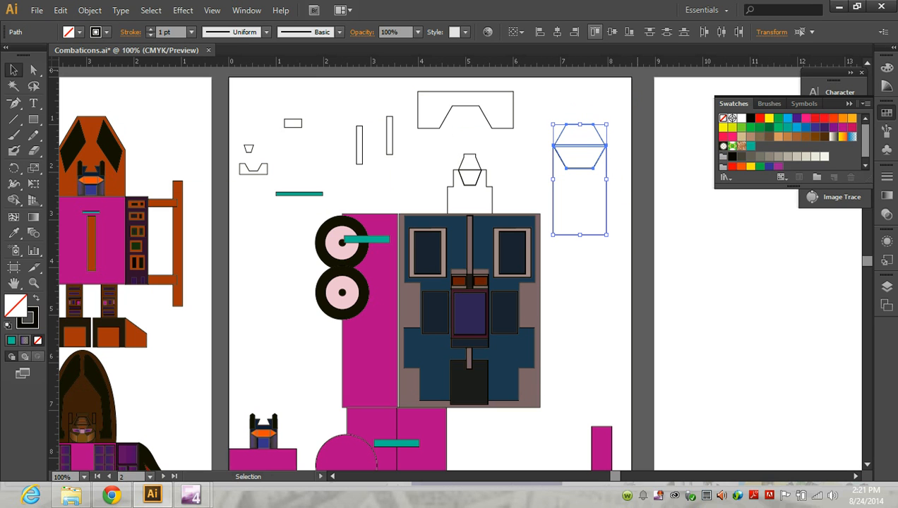
pyautogui.click(590, 103)
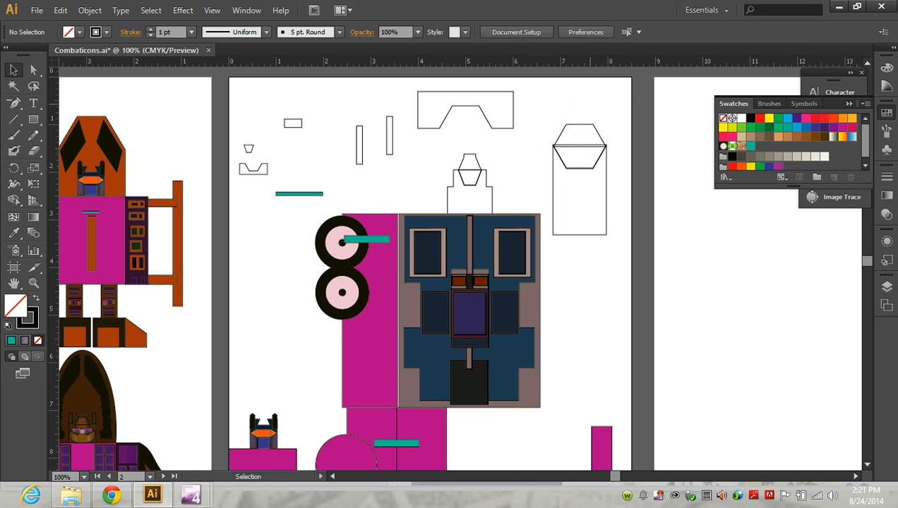
# Step: Merge the body piece and both trapezoids into one tapered outline with the Shape Builder tool
pyautogui.click(554, 176)
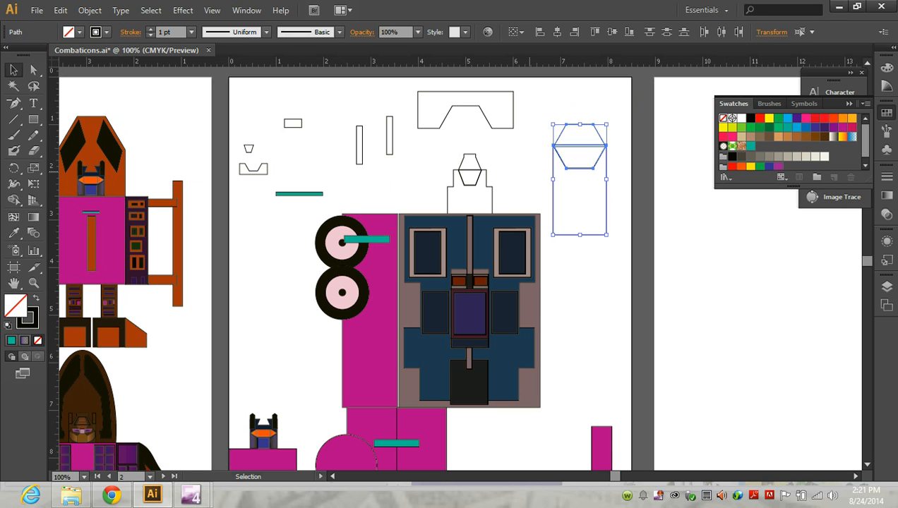
pyautogui.hotkey('shift', 'm')
pyautogui.moveTo(582, 127); pyautogui.dragTo(574, 190)
pyautogui.click(14, 69)
pyautogui.click(588, 115)
# Step: Merge the small leftover fragments at the tapered outline's two shoulder corners with the Shape Builder tool
pyautogui.scroll(5, 594, 147)
pyautogui.scroll(6, 595, 149)
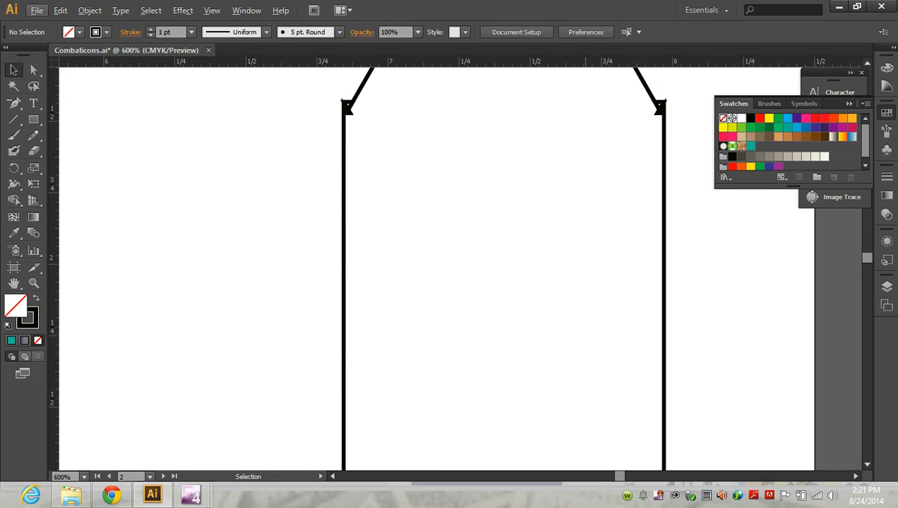
pyautogui.scroll(3, 595, 148)
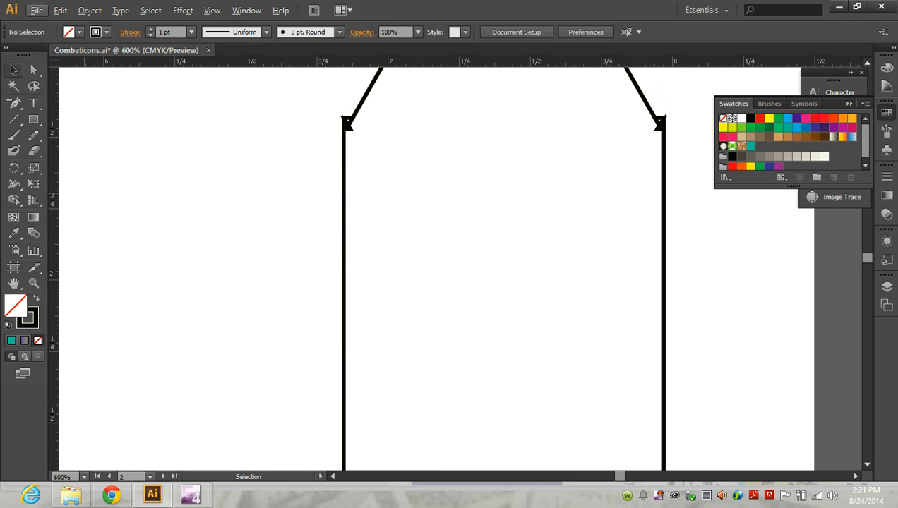
pyautogui.moveTo(290, 102); pyautogui.dragTo(686, 155)
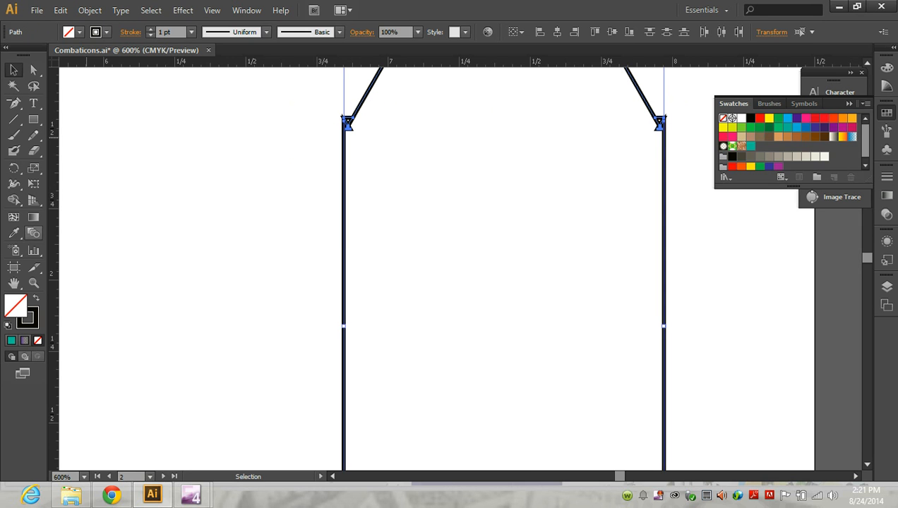
pyautogui.click(14, 199)
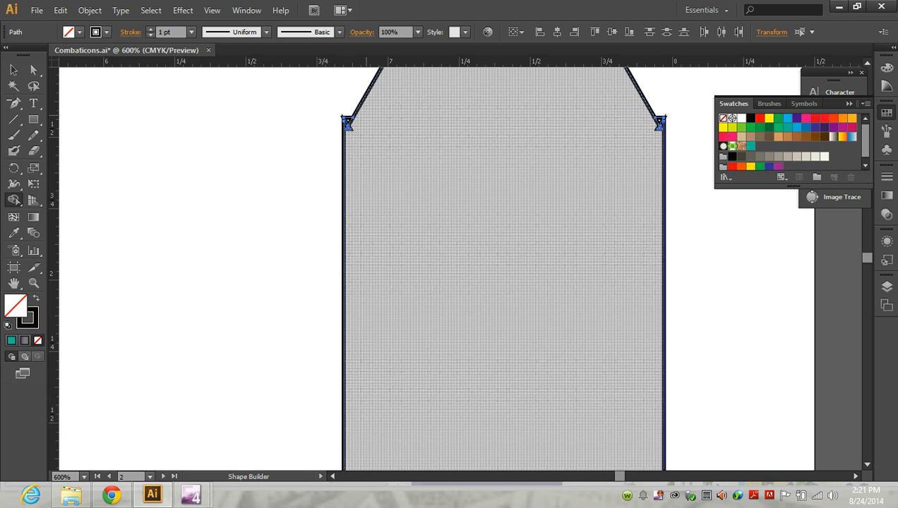
pyautogui.moveTo(356, 120); pyautogui.dragTo(347, 121)
pyautogui.moveTo(652, 125); pyautogui.dragTo(658, 122)
pyautogui.press('v')
pyautogui.click(284, 148)
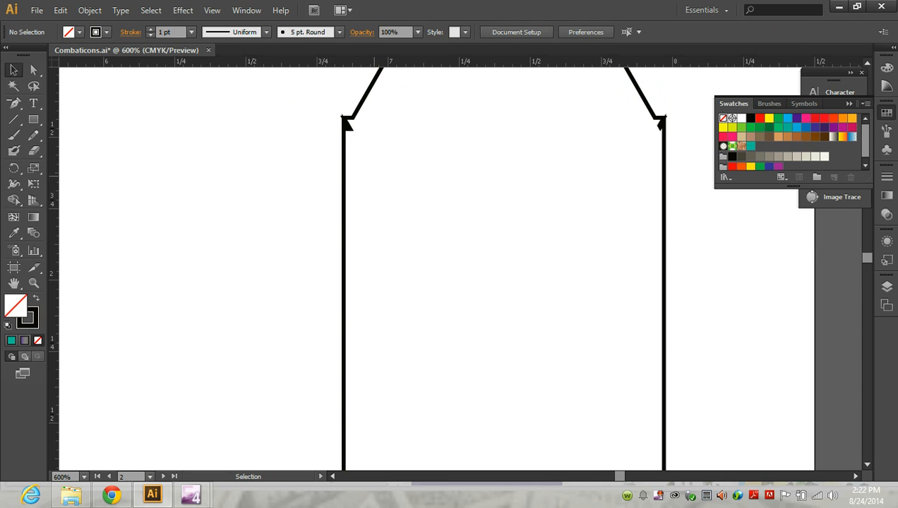
# Step: Inspect the shoulder corners and fit the notched rectangle over the tapered top of the merged outline
pyautogui.scroll(2, 374, 176)
pyautogui.scroll(4, 372, 185)
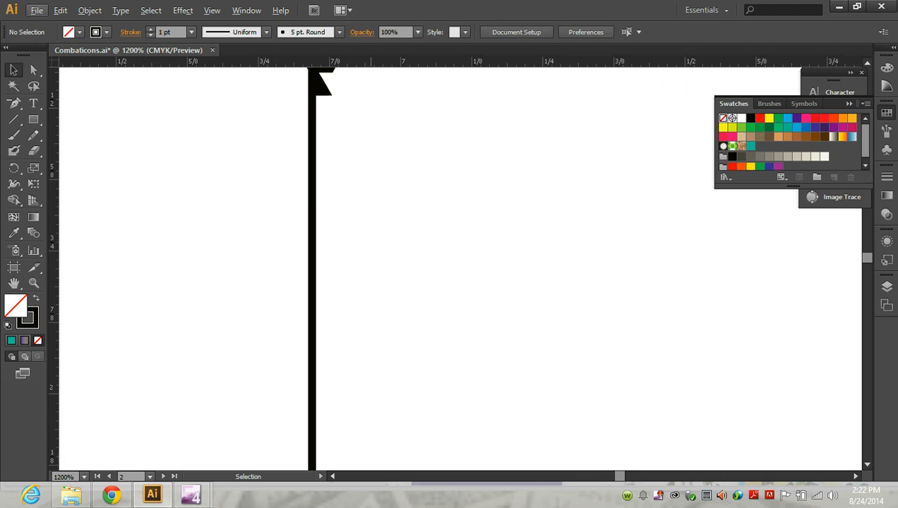
pyautogui.scroll(-1, 341, 215)
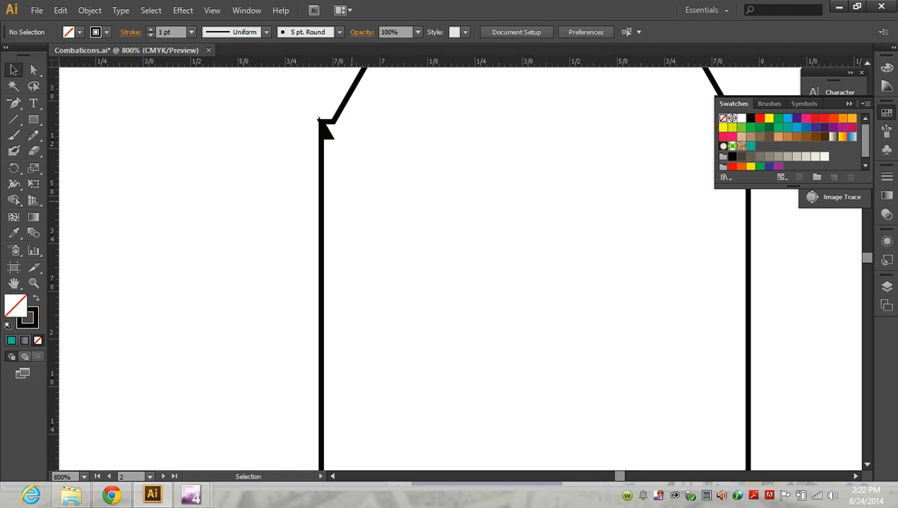
pyautogui.scroll(-2, 341, 215)
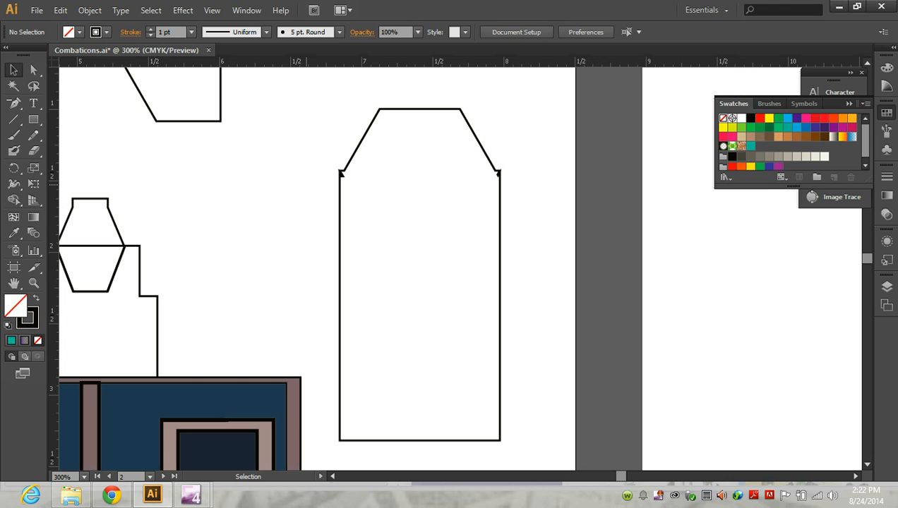
pyautogui.scroll(1, 361, 185)
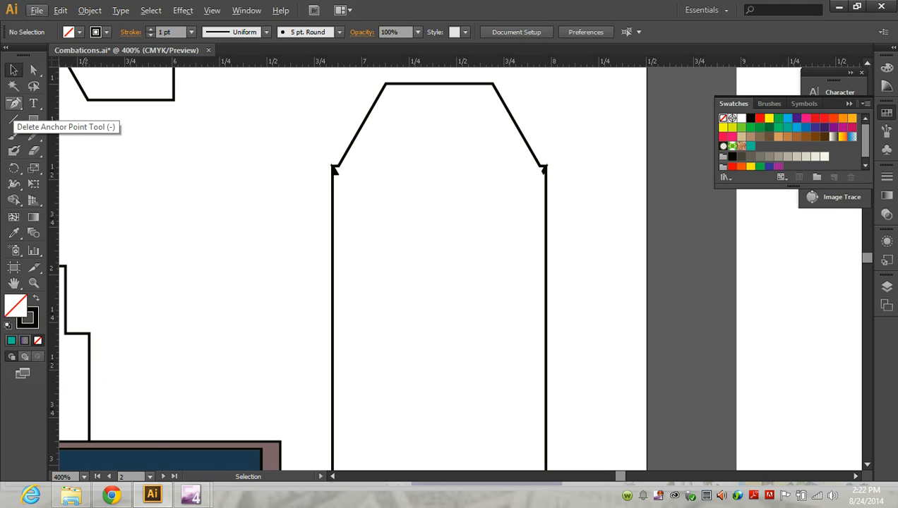
pyautogui.scroll(-3, 303, 234)
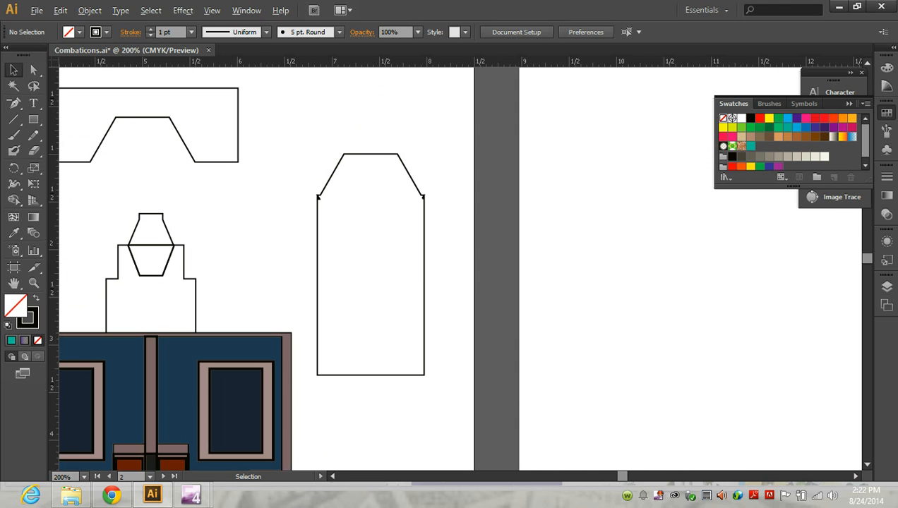
pyautogui.moveTo(238, 126); pyautogui.dragTo(467, 163)
pyautogui.click(445, 272)
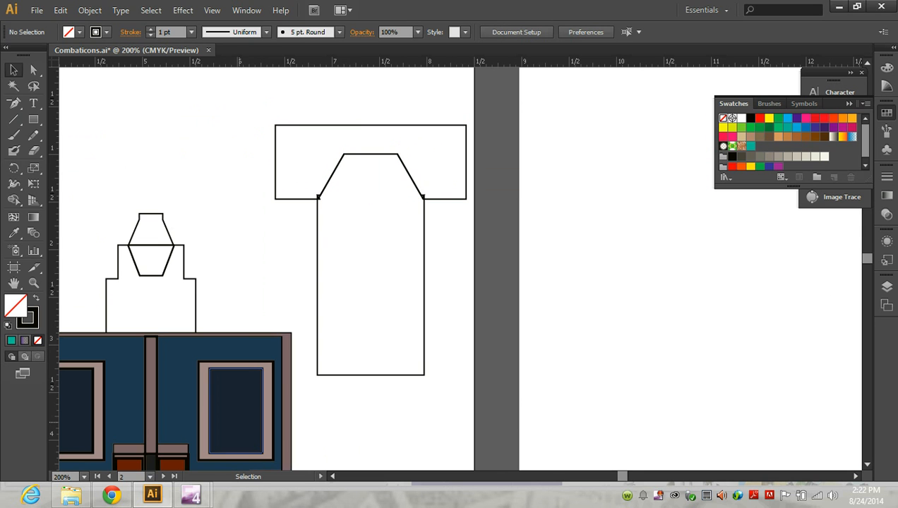
# Step: Check the reference image again and move the notched rectangle and tapered outline together onto the neighbouring artboard
pyautogui.click(112, 496)
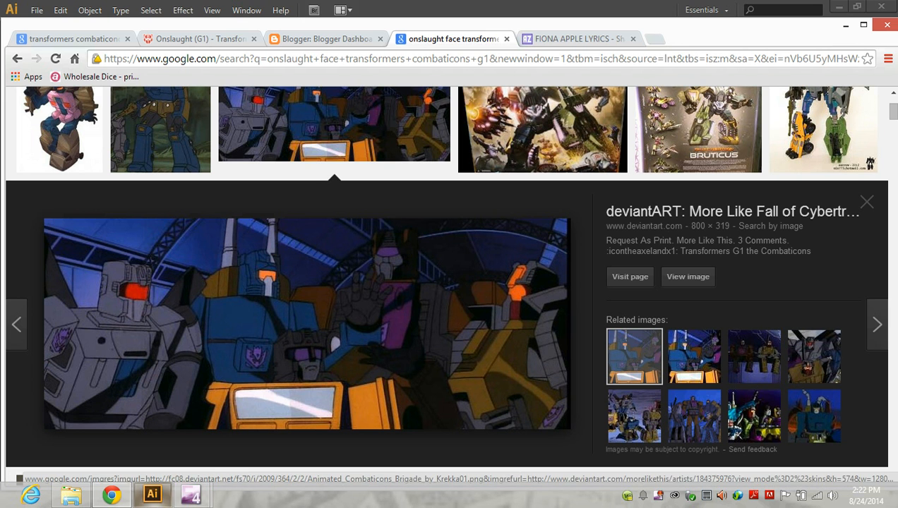
pyautogui.click(151, 495)
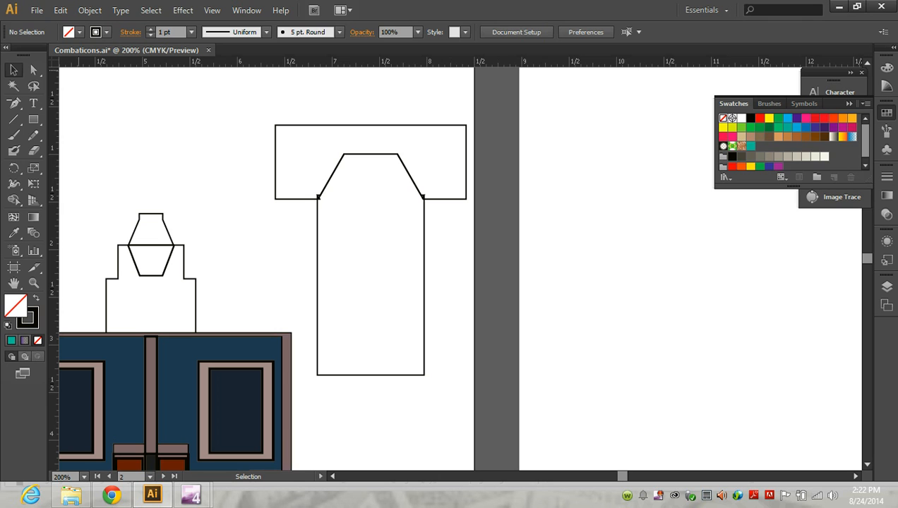
pyautogui.moveTo(235, 102); pyautogui.dragTo(374, 225)
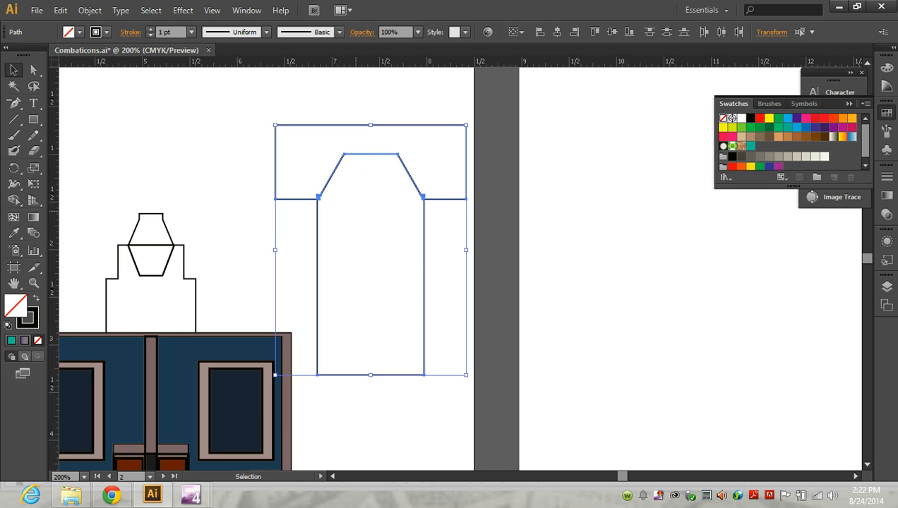
pyautogui.click(372, 220)
pyautogui.moveTo(362, 102); pyautogui.dragTo(715, 271)
# Step: Draw an unfilled bar about 0.9 in wide and 0.2 in tall left of the tapered outline and copy it twice below itself
pyautogui.press('m')
pyautogui.hotkey('ctrl', 'shift', 'a')
pyautogui.moveTo(503, 325)
pyautogui.mouseDown()
pyautogui.moveTo(547, 361)
pyautogui.moveTo(589, 343)
pyautogui.mouseUp()
pyautogui.click(13, 69)
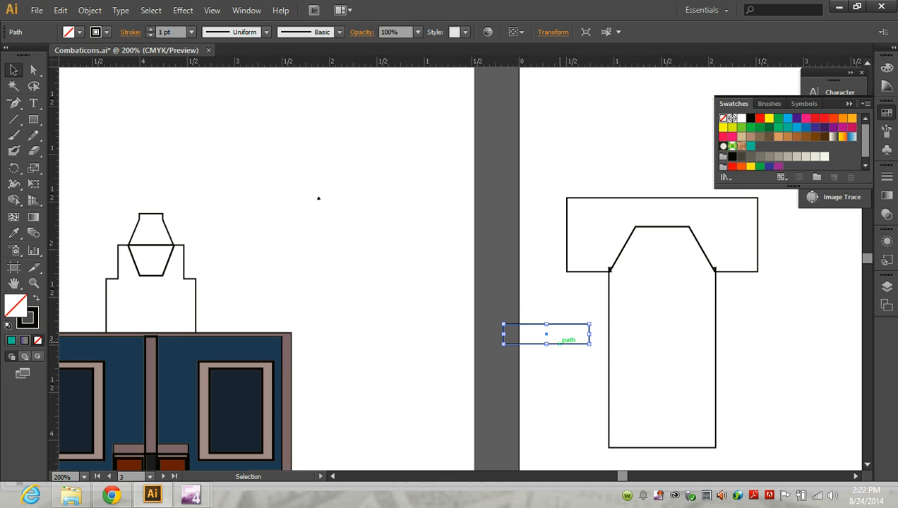
pyautogui.moveTo(561, 344); pyautogui.dragTo(563, 427)
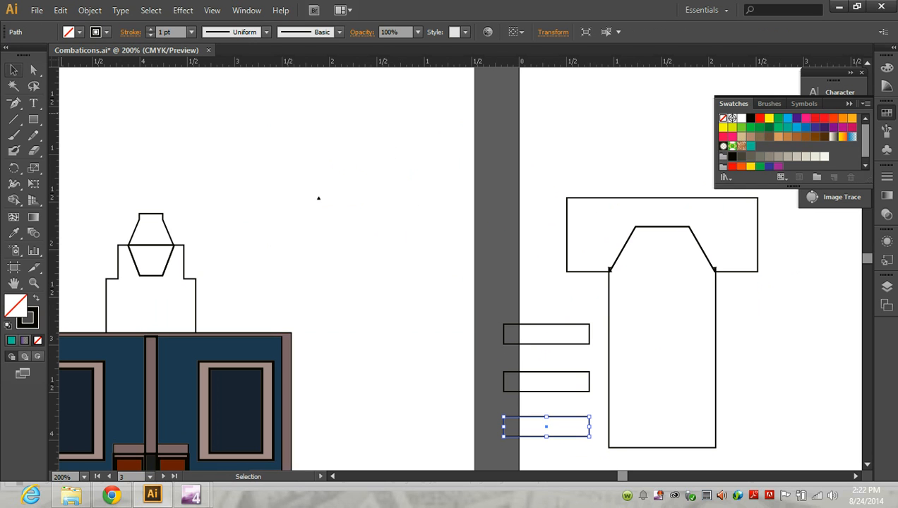
# Step: Duplicate the three stacked bars to the right side of the tapered outline
pyautogui.moveTo(526, 299); pyautogui.dragTo(563, 431)
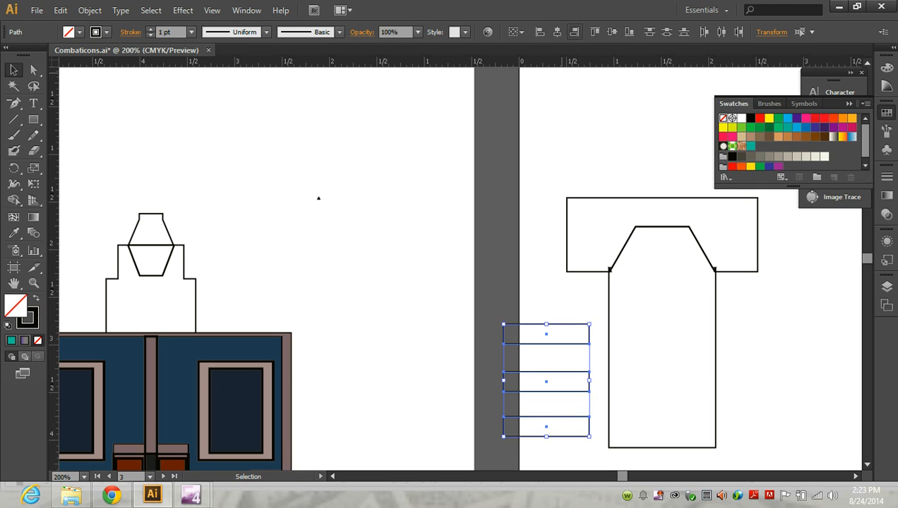
pyautogui.click(318, 198)
pyautogui.moveTo(526, 302); pyautogui.dragTo(569, 449)
pyautogui.moveTo(555, 390); pyautogui.dragTo(782, 382)
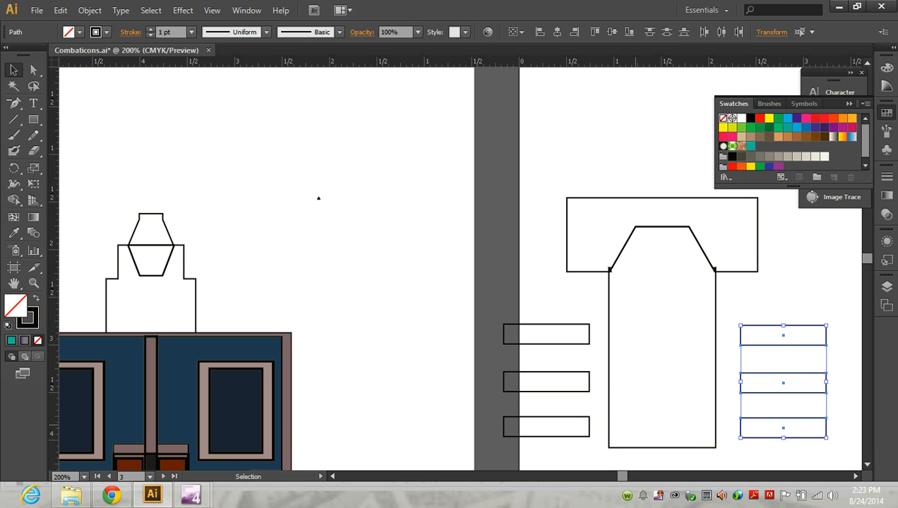
# Step: Move the right and left stacks of three bars inward until they touch the sides of the tapered outline
pyautogui.click(318, 197)
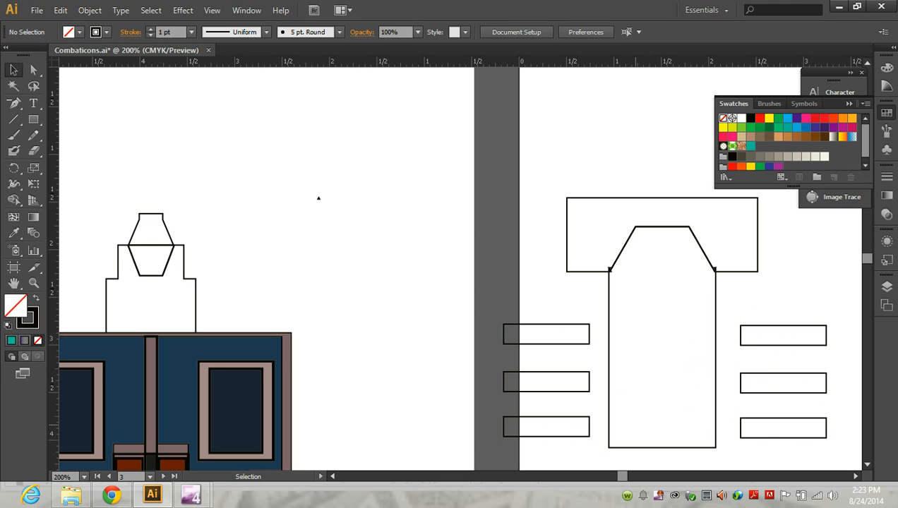
pyautogui.moveTo(734, 303); pyautogui.dragTo(770, 464)
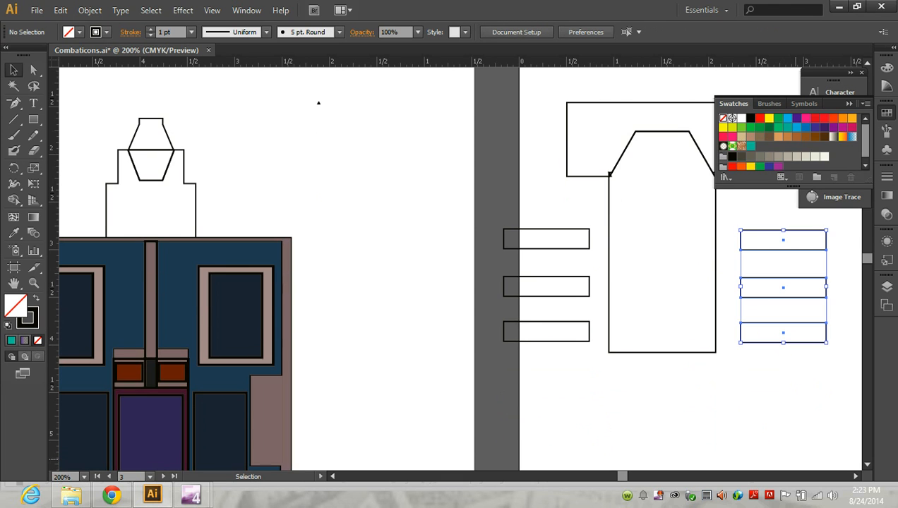
pyautogui.moveTo(826, 326); pyautogui.dragTo(800, 327)
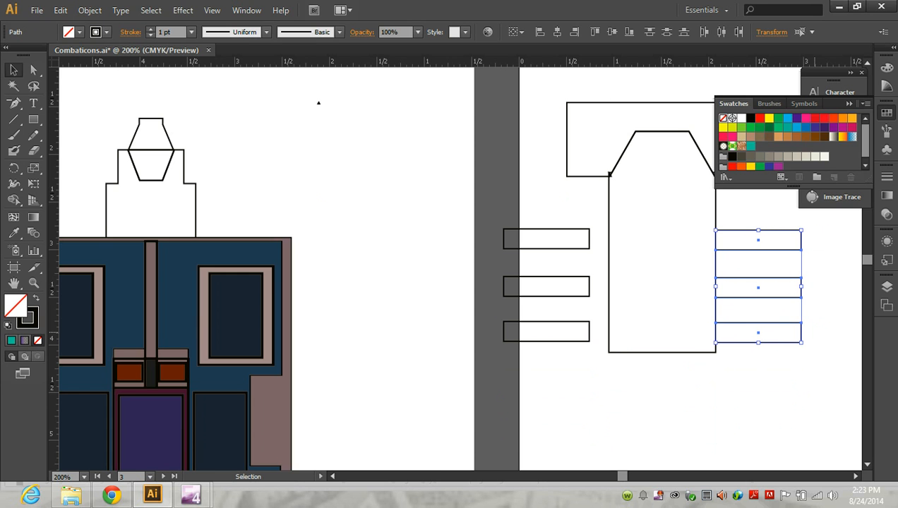
pyautogui.moveTo(525, 216); pyautogui.dragTo(573, 352)
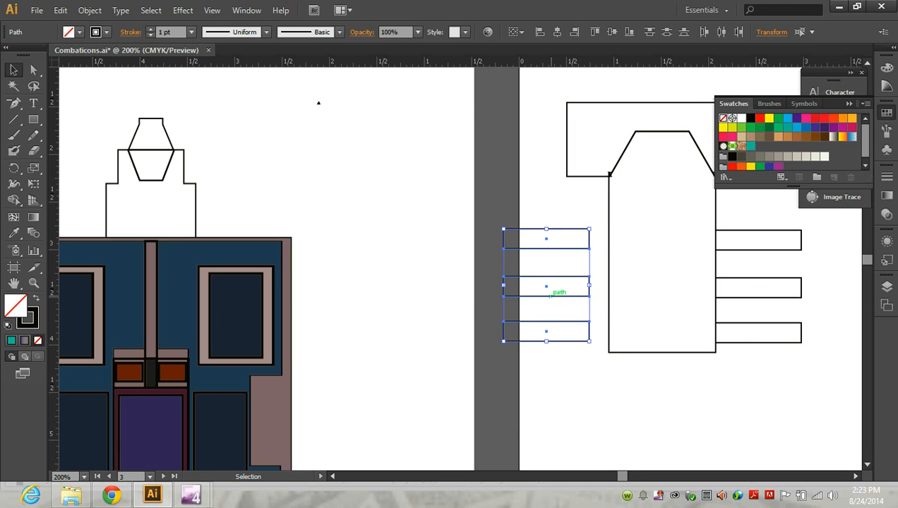
pyautogui.moveTo(547, 287); pyautogui.dragTo(566, 287)
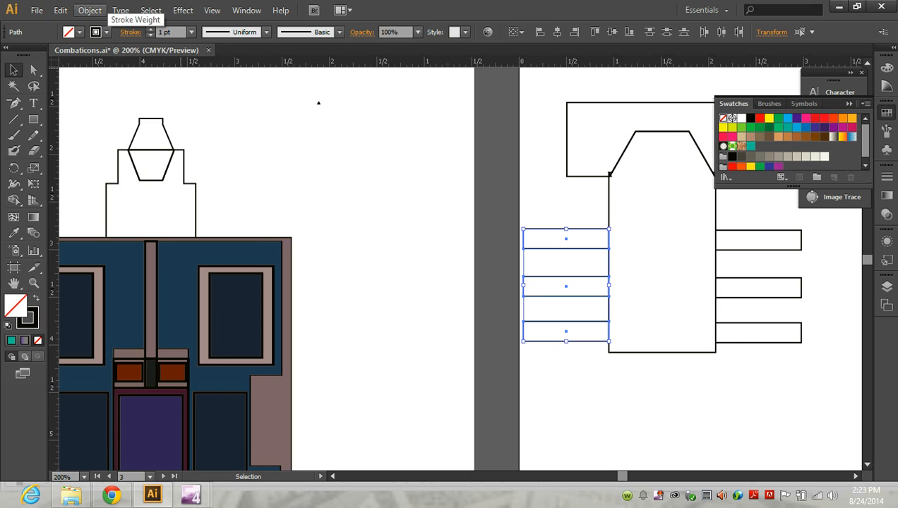
# Step: Group each stack of three bars separately and align the two groups level with each other
pyautogui.click(90, 10)
pyautogui.click(106, 60)
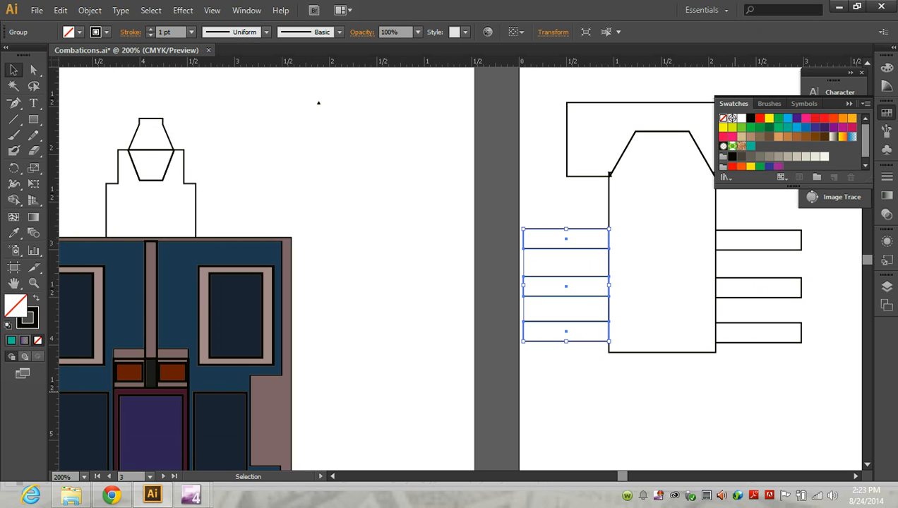
pyautogui.click(318, 102)
pyautogui.moveTo(738, 217); pyautogui.dragTo(772, 341)
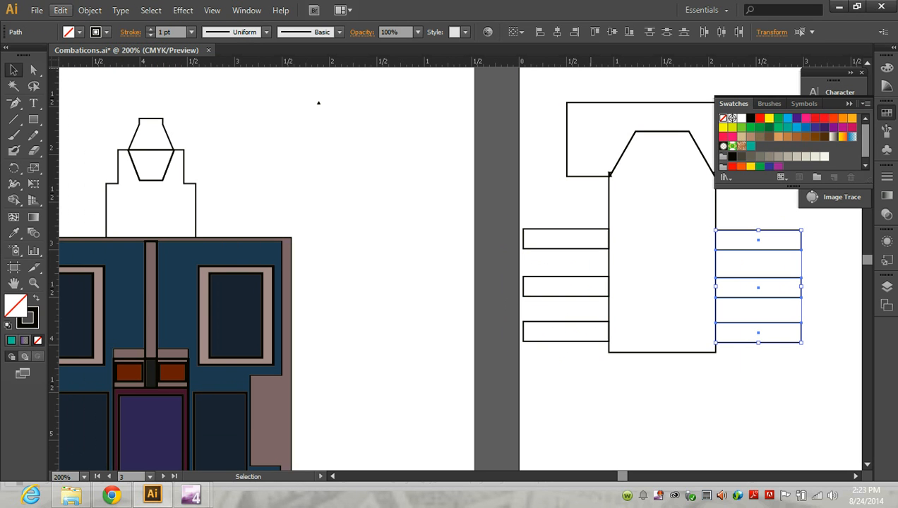
pyautogui.click(89, 10)
pyautogui.click(106, 59)
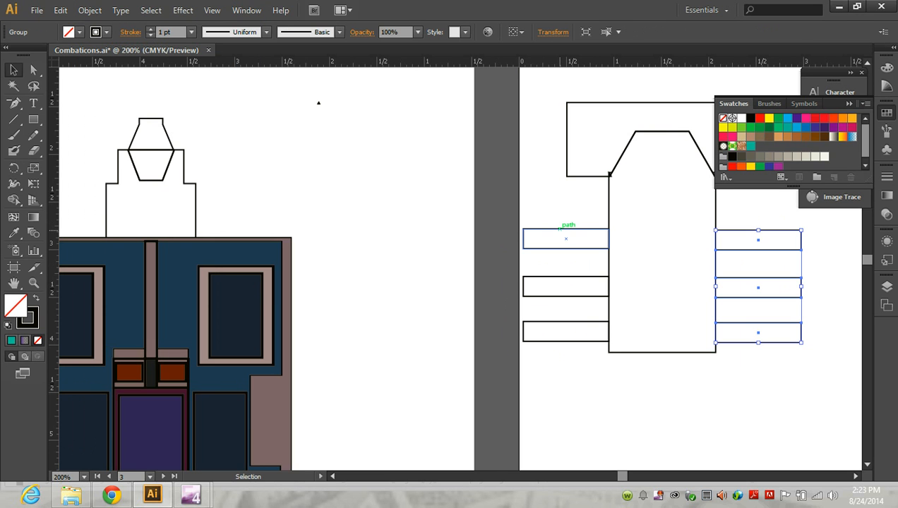
pyautogui.keyDown('shift'); pyautogui.click(560, 228); pyautogui.keyUp('shift')
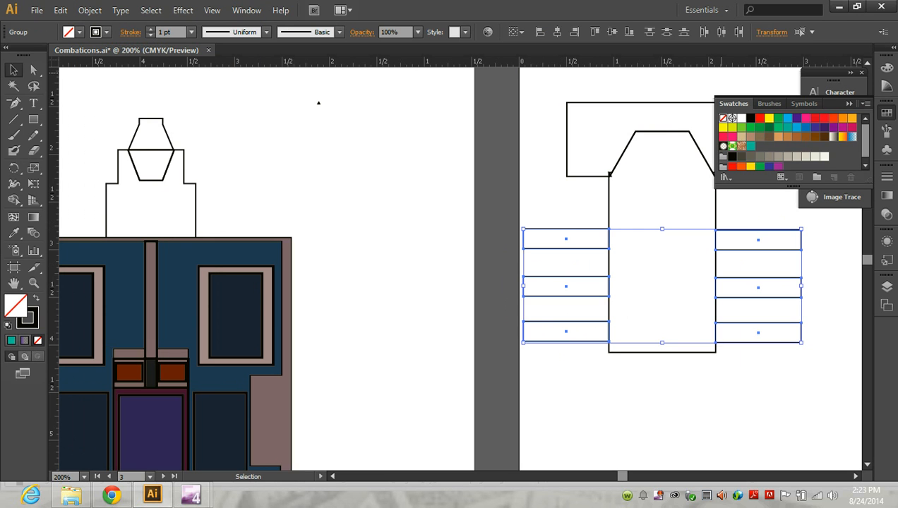
pyautogui.press('Up')
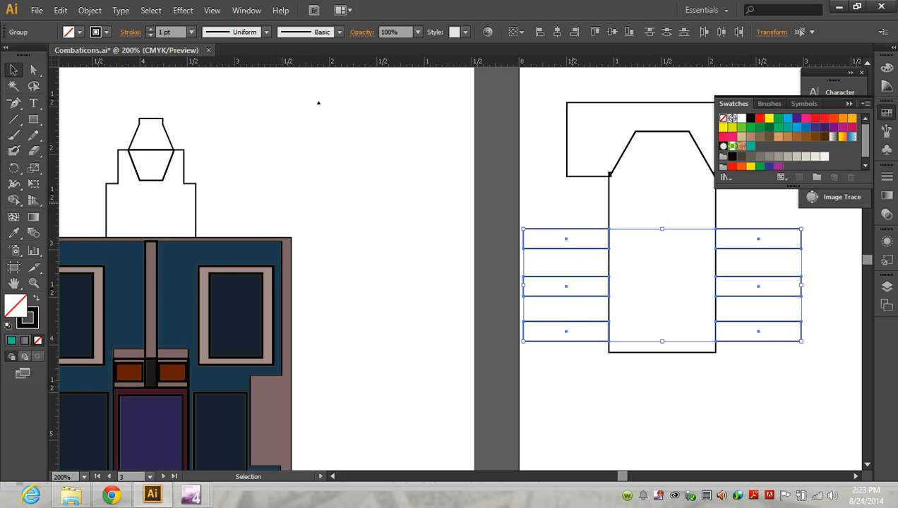